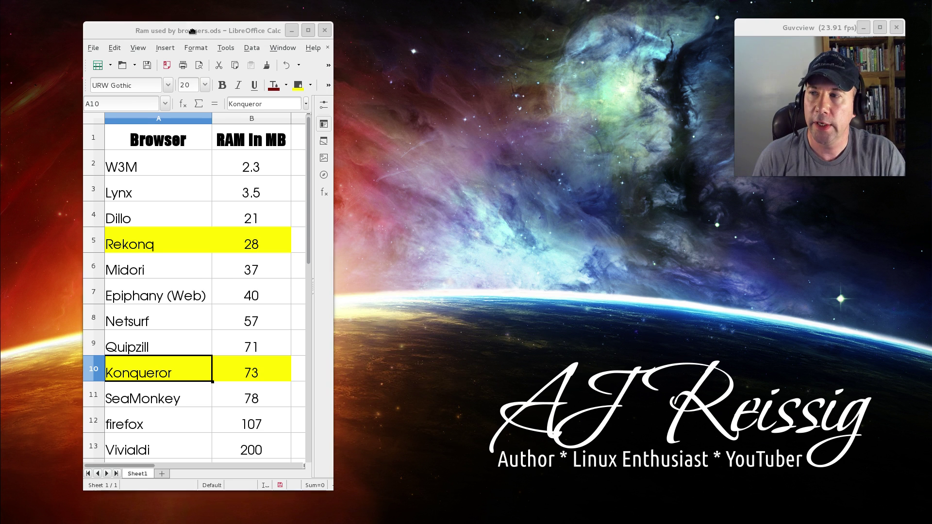
- Move the Calc window to the screen centre and select Rekonq's cells A5 and B5 (28 MB)
drag(219, 30, 516, 34)
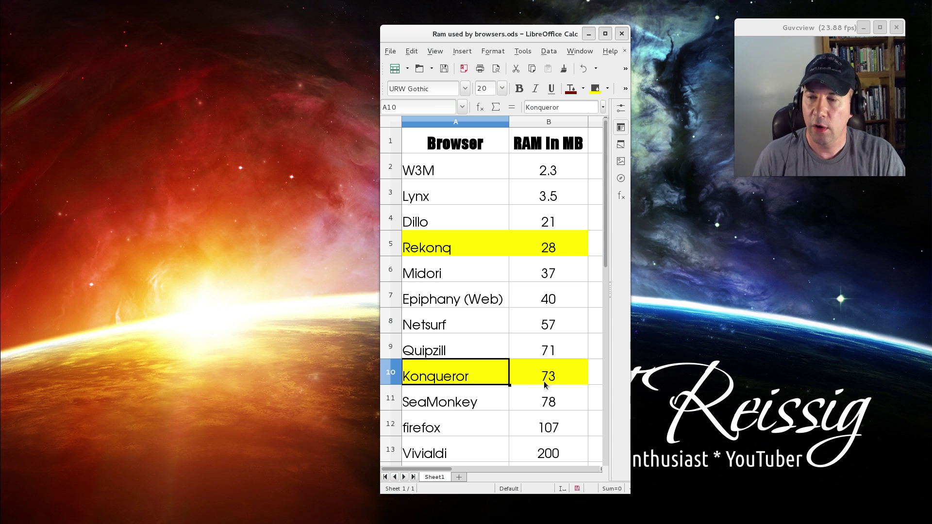
click(447, 251)
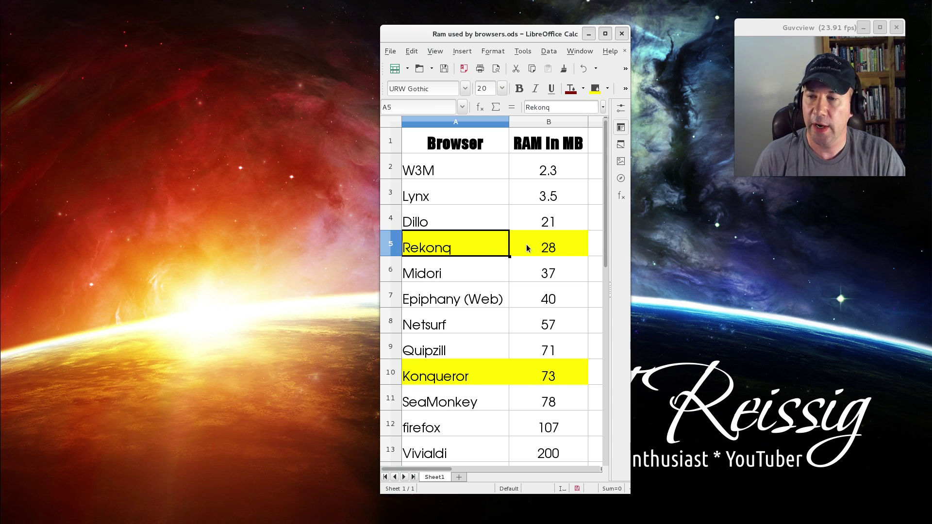
click(538, 247)
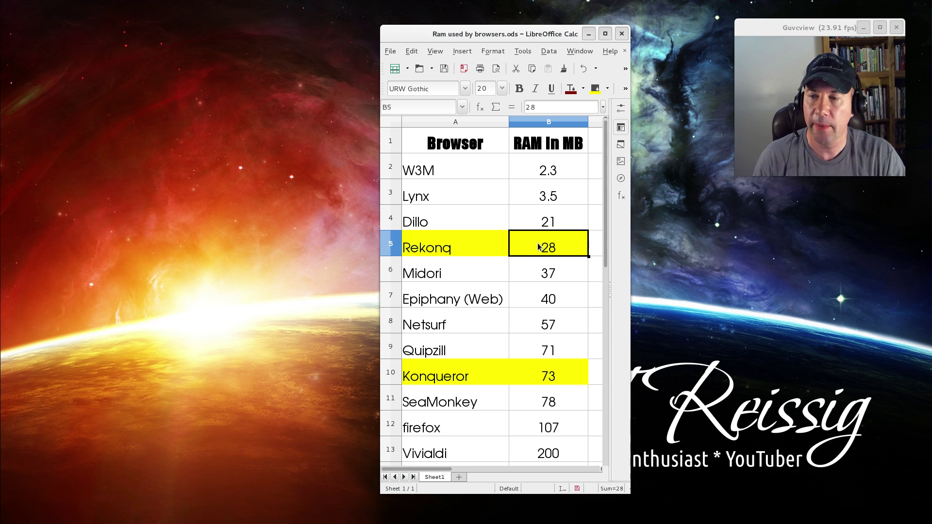
click(482, 238)
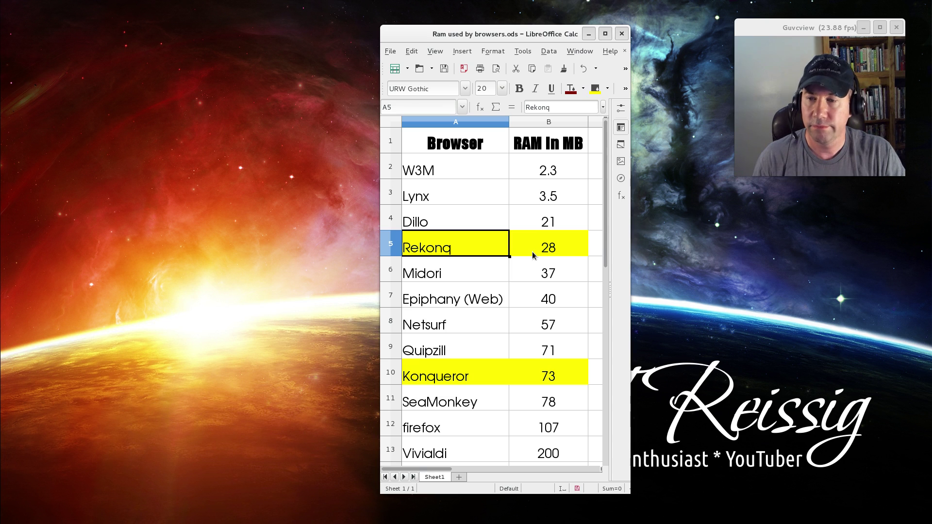
- Select Konqueror's cells A10 and B10, showing 73 MB
click(443, 379)
click(517, 377)
click(477, 377)
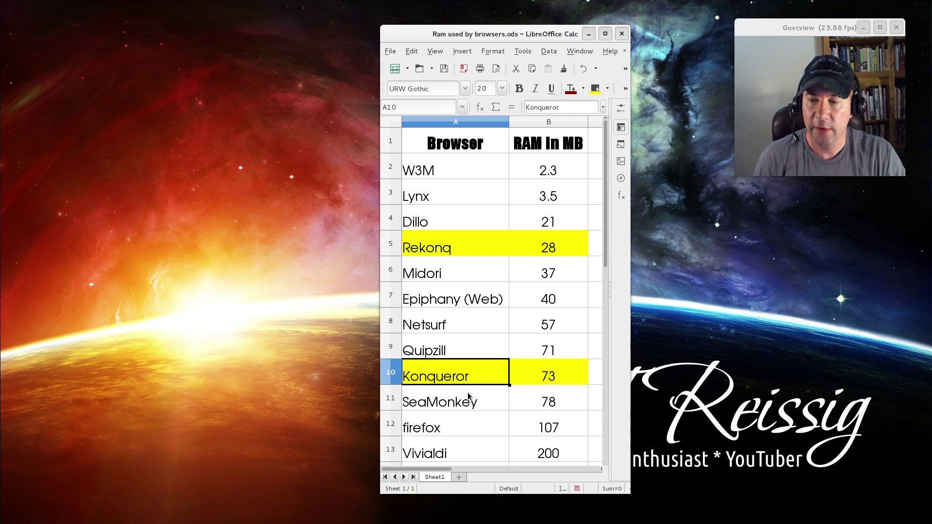
- Scroll down to select Chromium in A17, the heaviest browser, then return to the top
scroll(480, 414, down, 2)
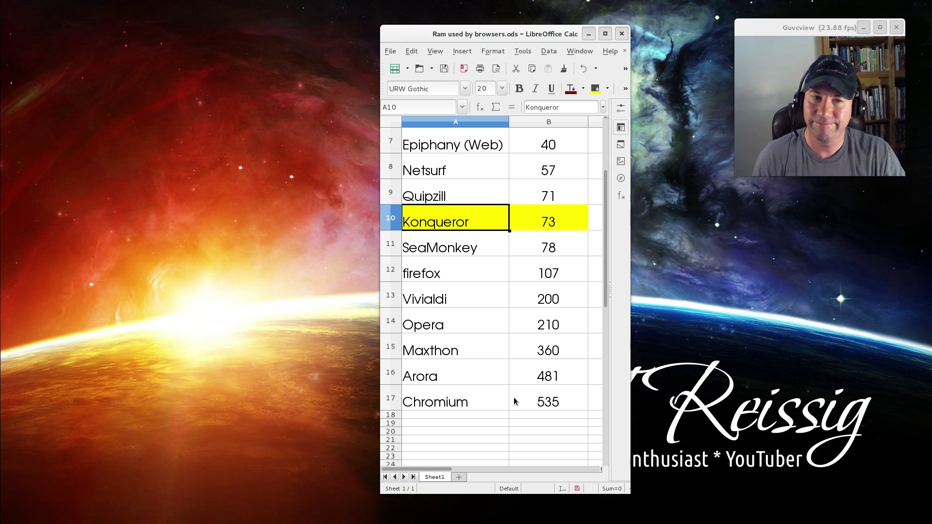
click(485, 404)
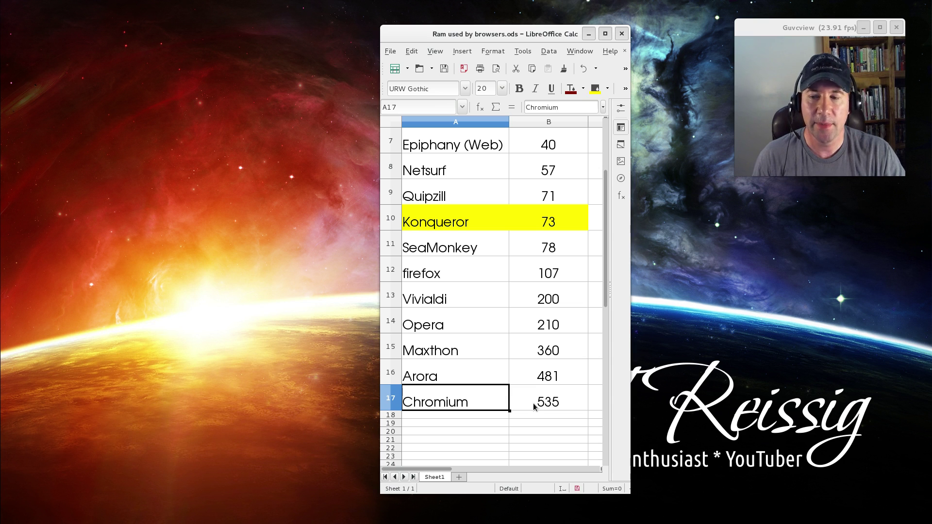
scroll(526, 403, up, 2)
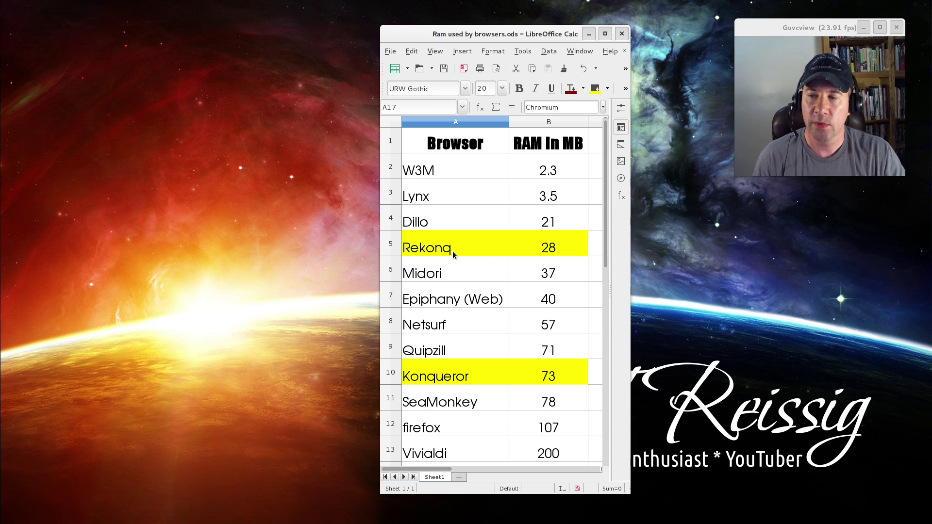
- Drag the Calc window over to the left side of the screen
drag(495, 34, 113, 29)
drag(773, 54, 789, 372)
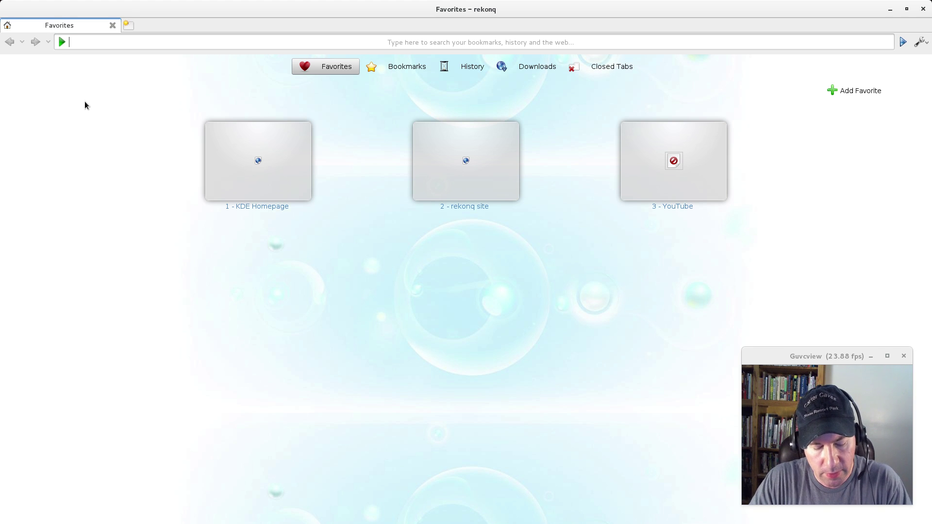
- Run a web search for 'star trek' from the rekonq address bar
text(star)
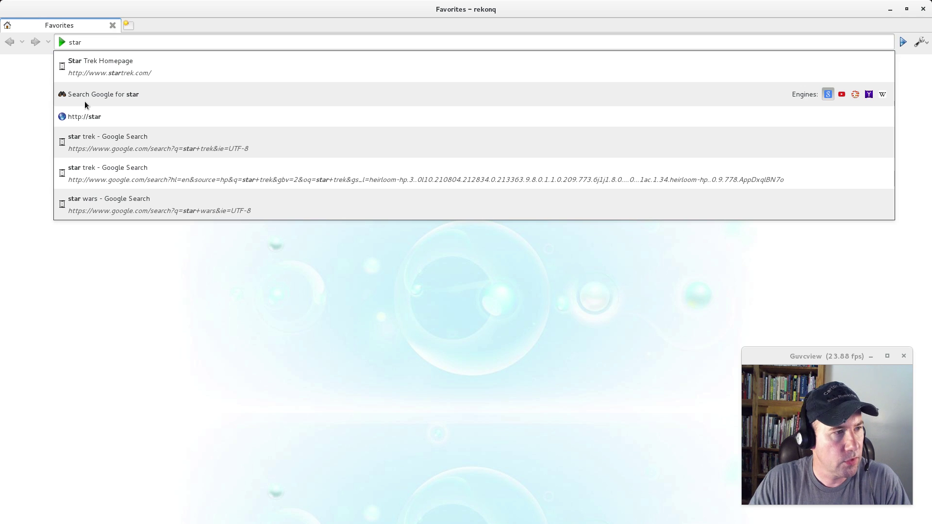
text( trek)
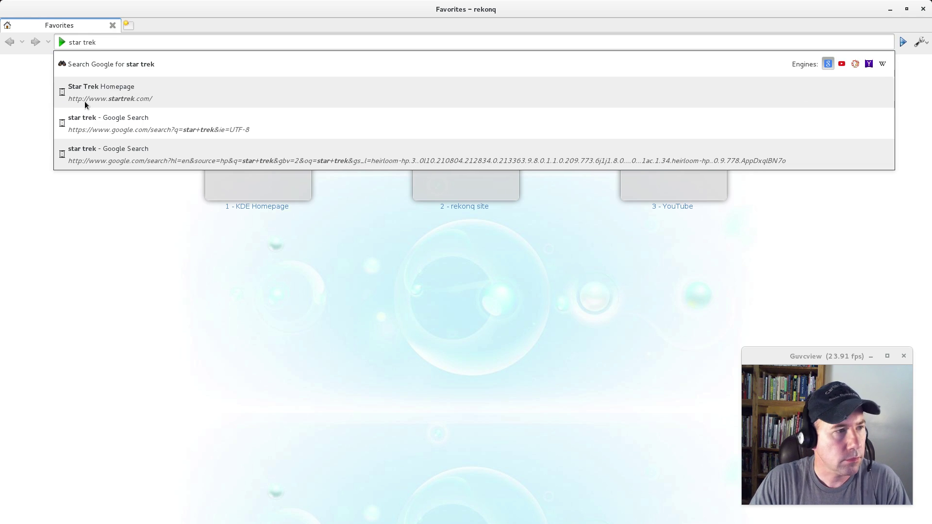
key(Return)
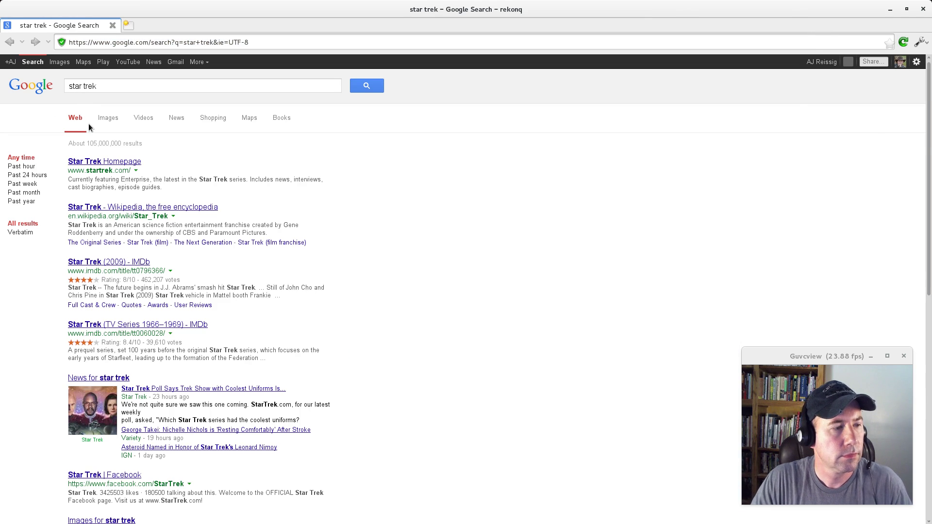
scroll(364, 259, down, 5)
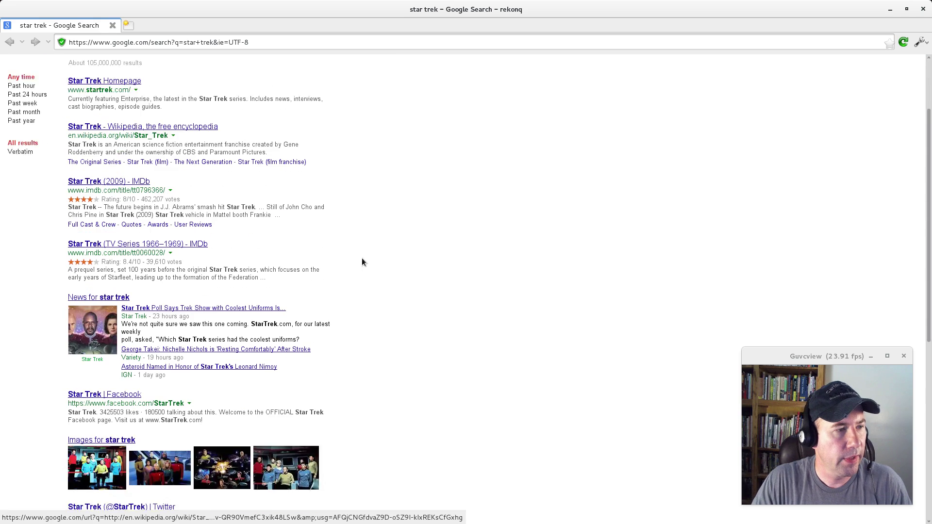
scroll(370, 258, up, 5)
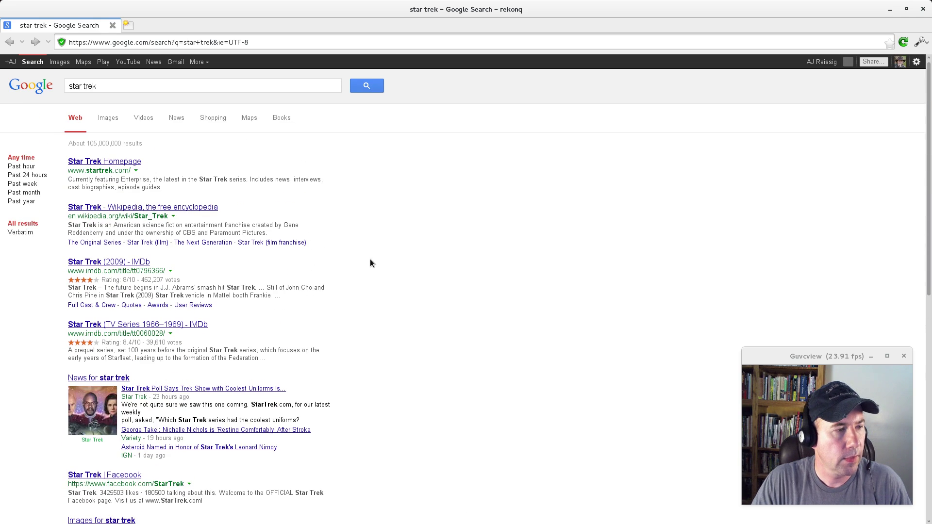
- Open the Star Trek Homepage result and scroll through startrek.com
click(115, 162)
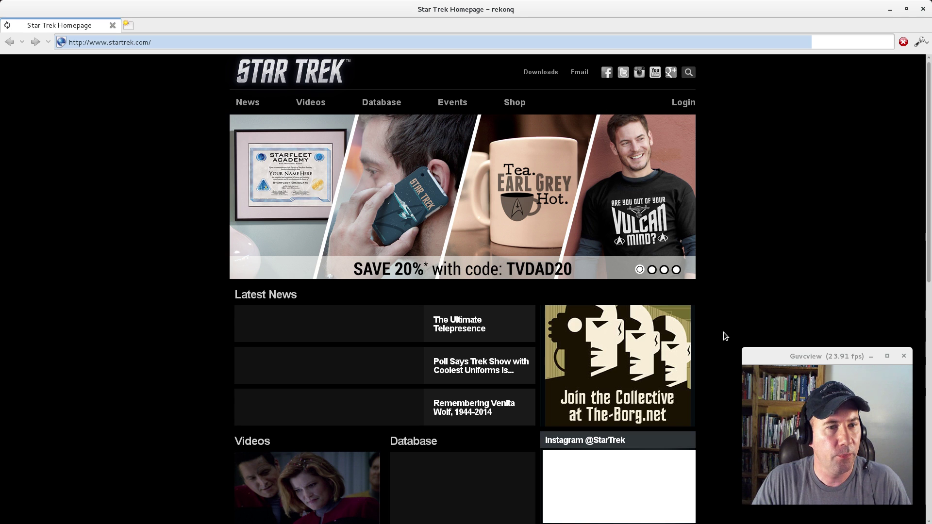
scroll(697, 336, down, 7)
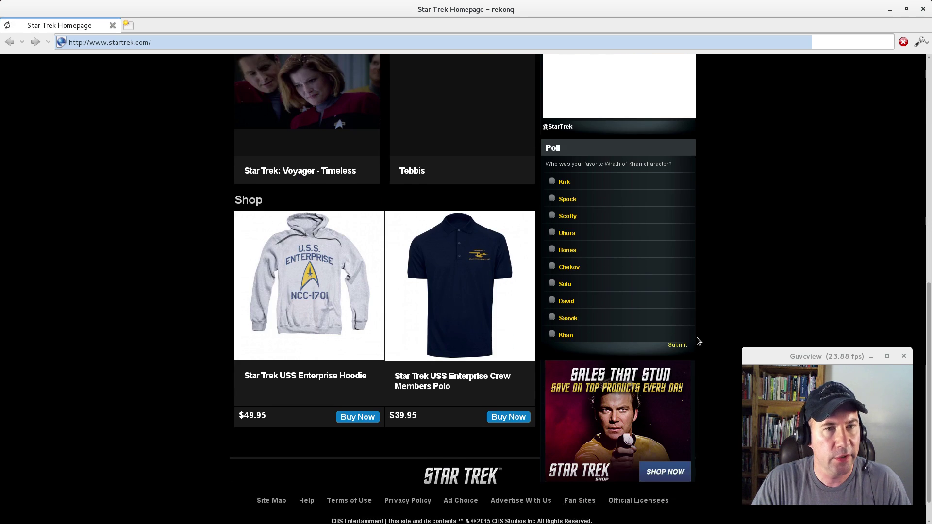
scroll(703, 343, up, 7)
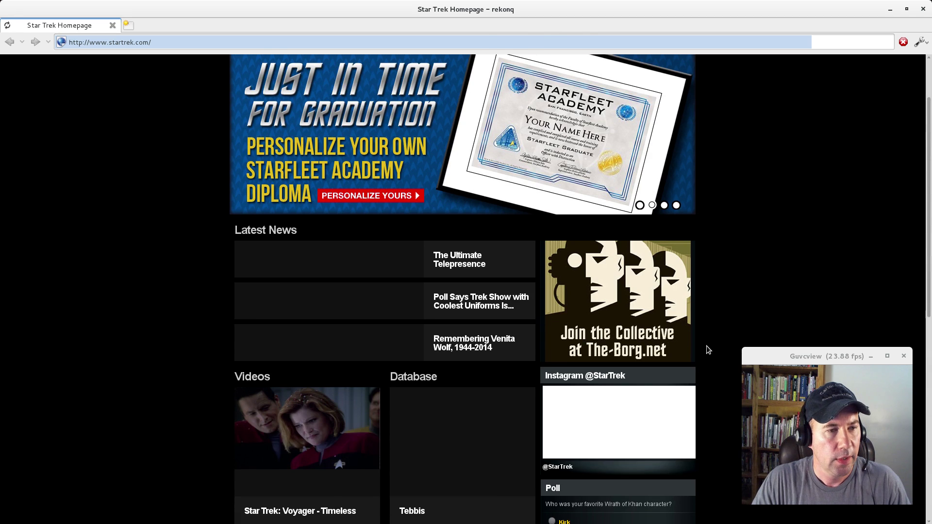
scroll(838, 93, down, 8)
scroll(826, 116, up, 8)
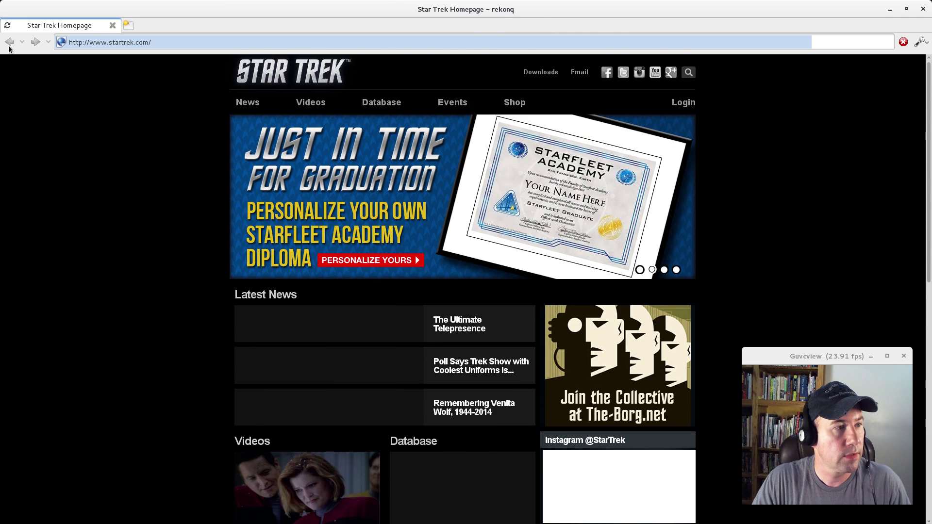
- In a new tab, search 'star trek' and open the Star Trek Wikipedia article
click(127, 26)
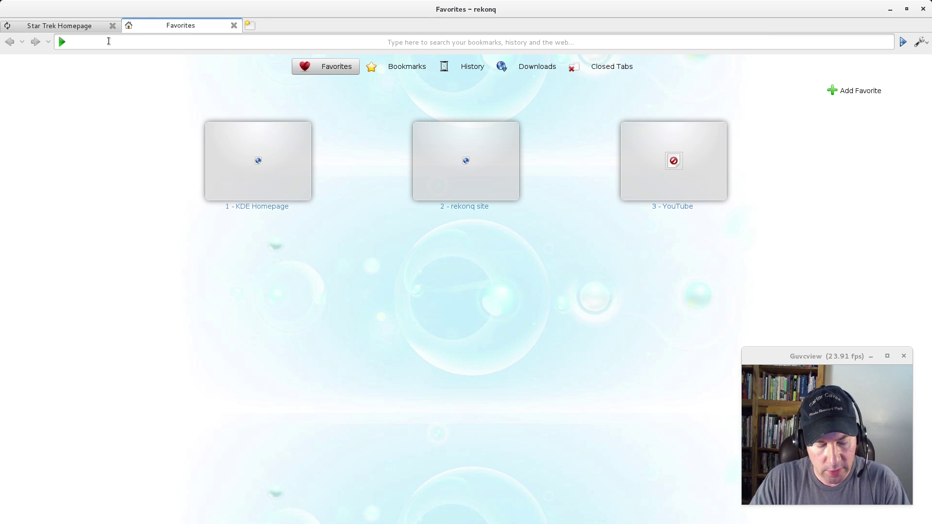
text(star)
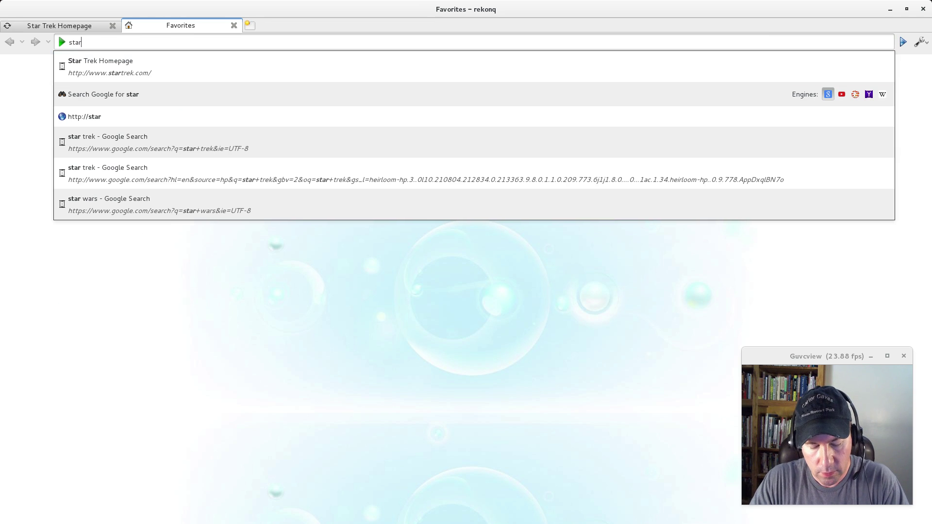
text( trek)
key(Return)
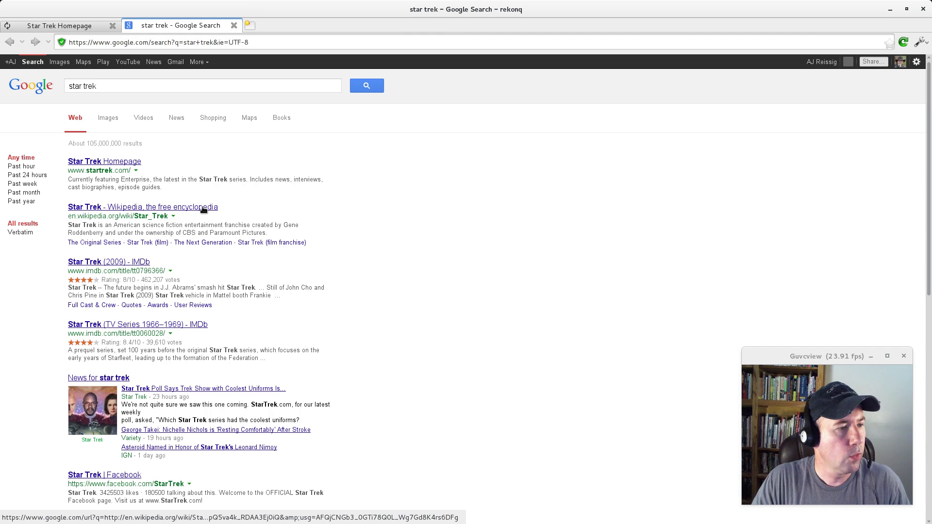
click(203, 209)
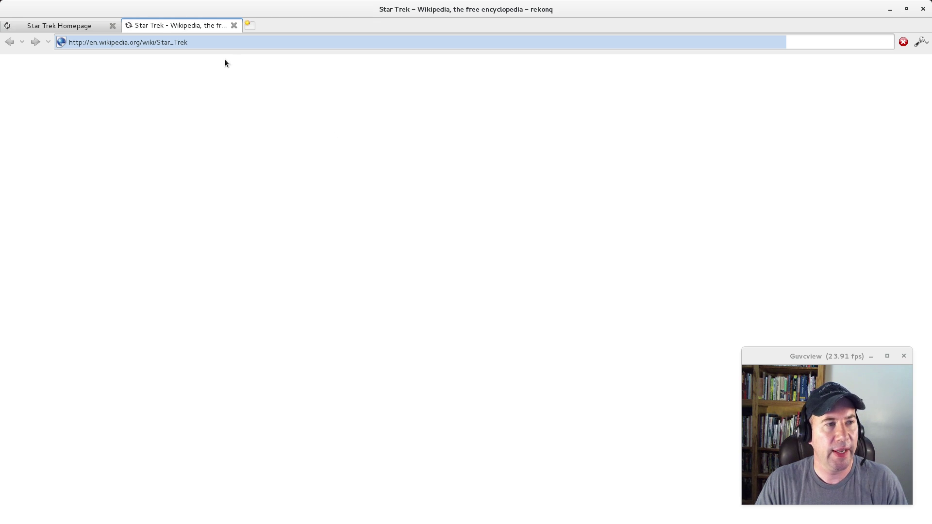
- Open rekonq's wrench main menu and show its Bookmarks options
click(920, 42)
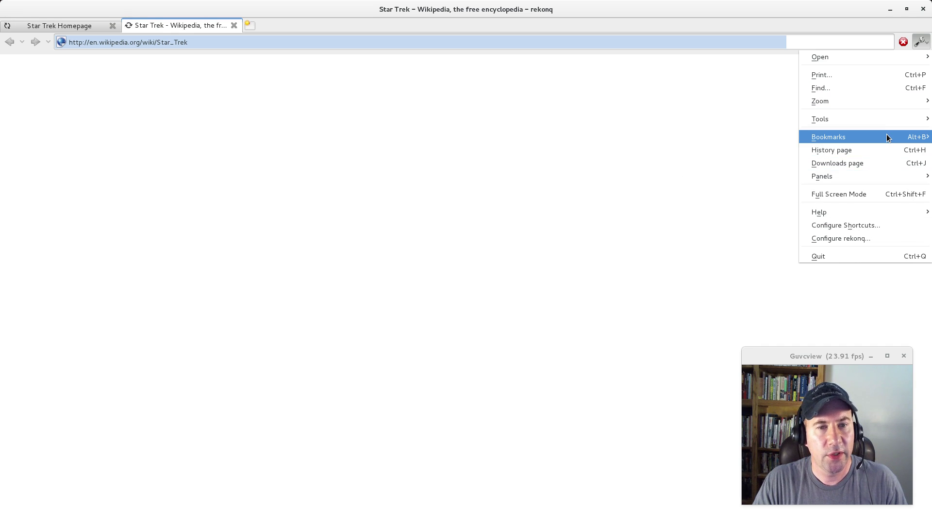
mouse_move(887, 134)
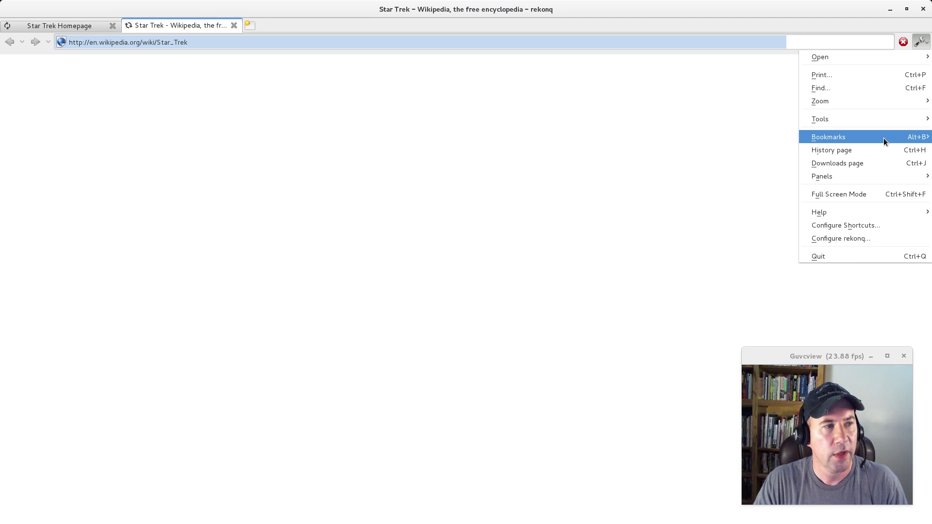
click(884, 138)
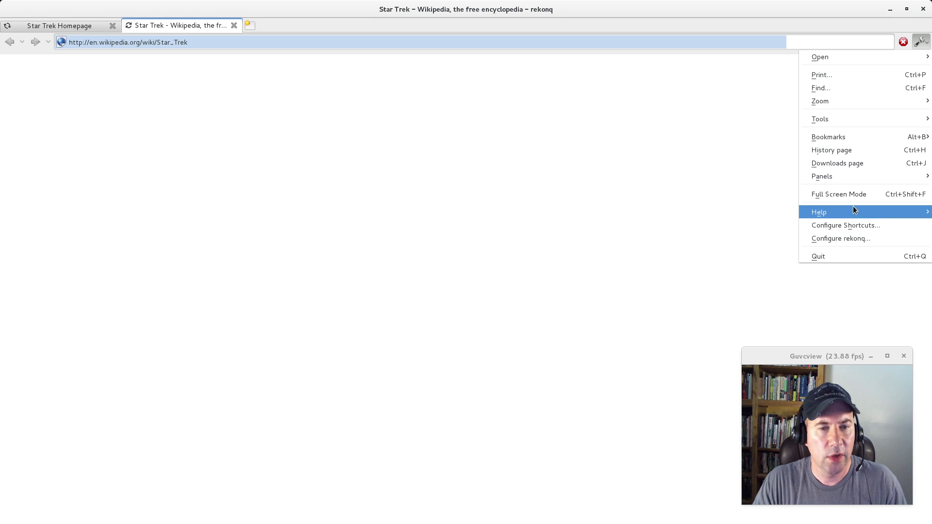
- Open Configure rekonq and browse the Search Engines page, where Google is the default shortcut
click(873, 238)
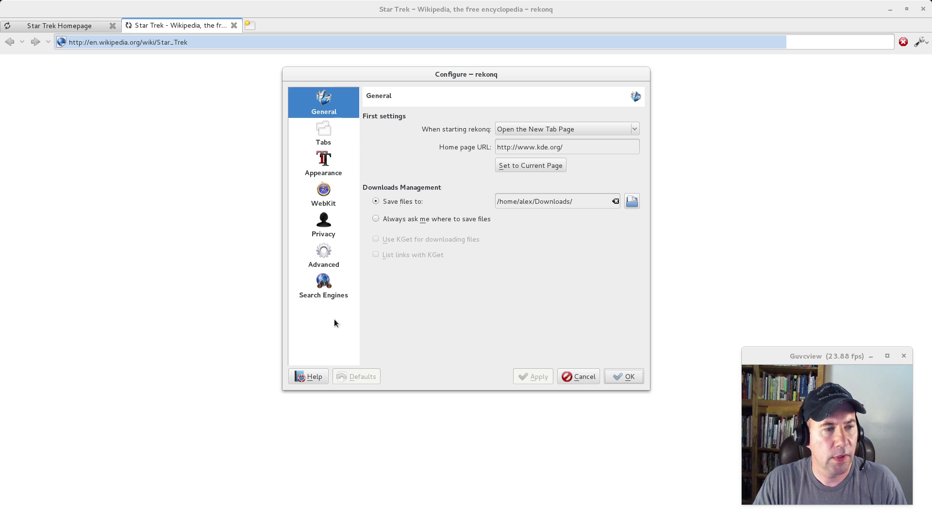
click(334, 296)
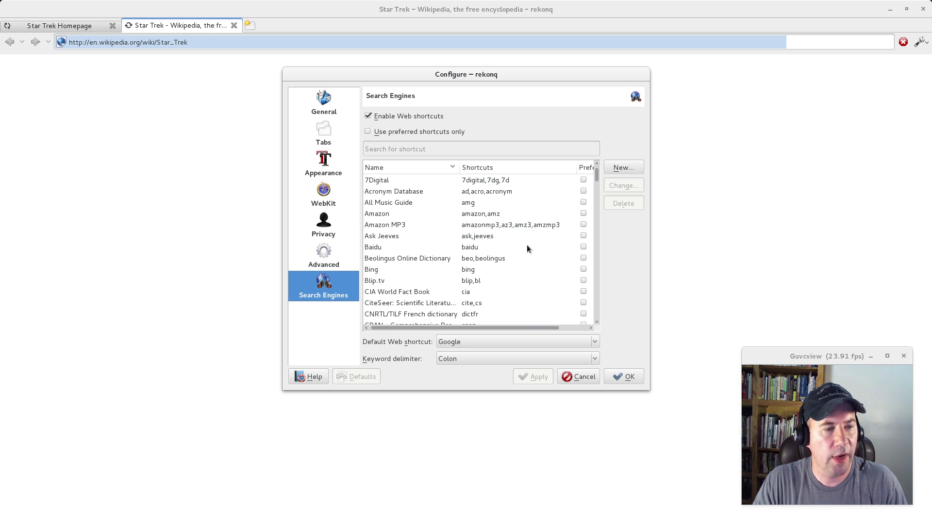
scroll(526, 247, down, 6)
scroll(522, 264, down, 15)
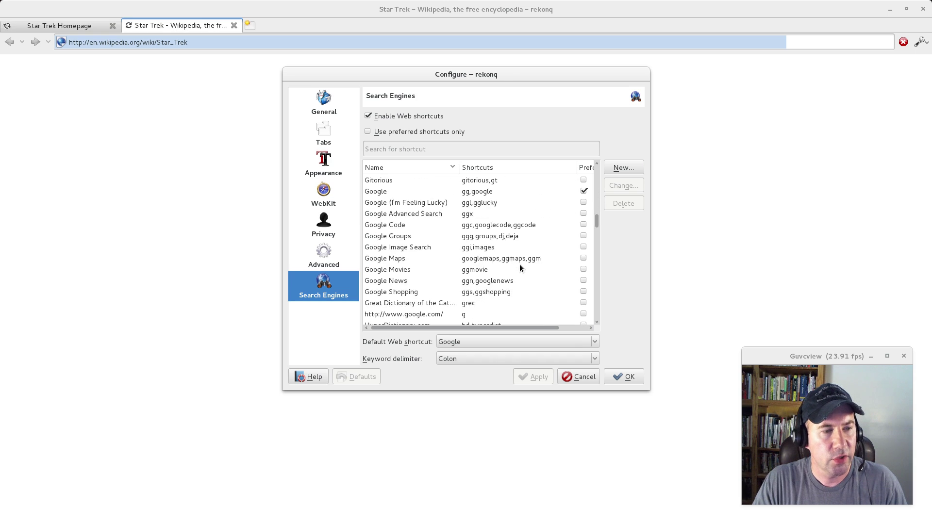
scroll(518, 267, down, 15)
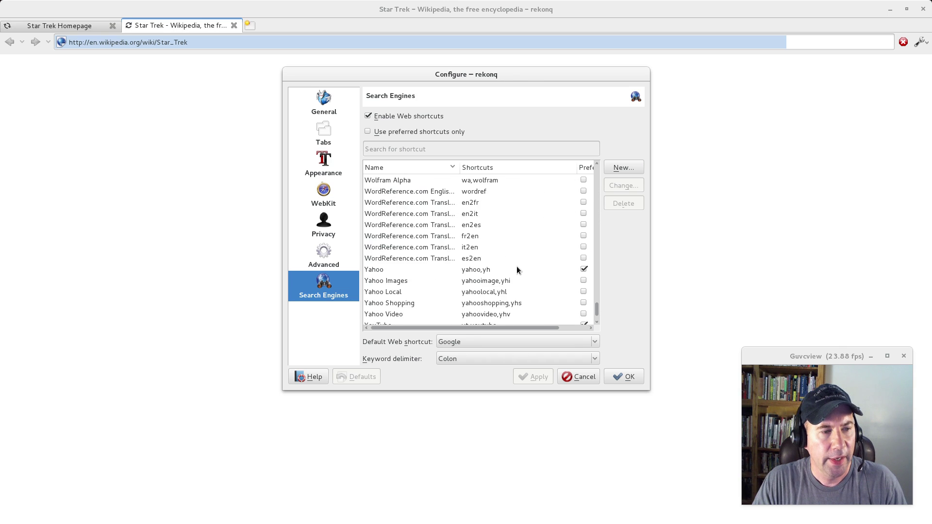
scroll(516, 270, up, 15)
scroll(517, 266, up, 8)
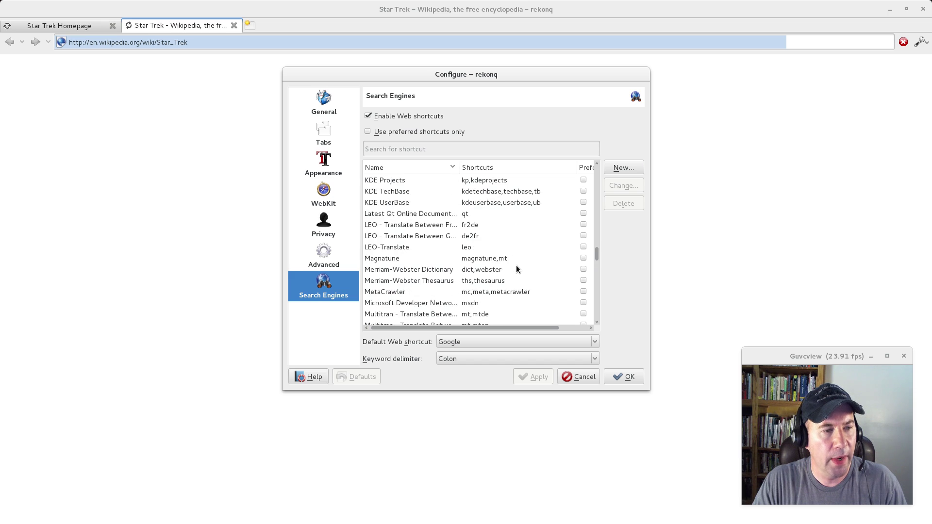
scroll(516, 264, up, 4)
scroll(518, 266, up, 15)
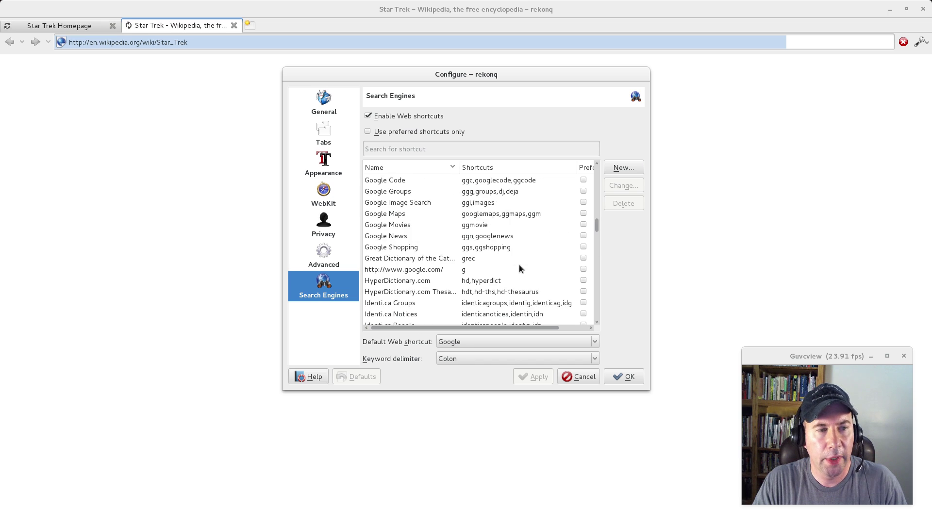
scroll(529, 233, up, 7)
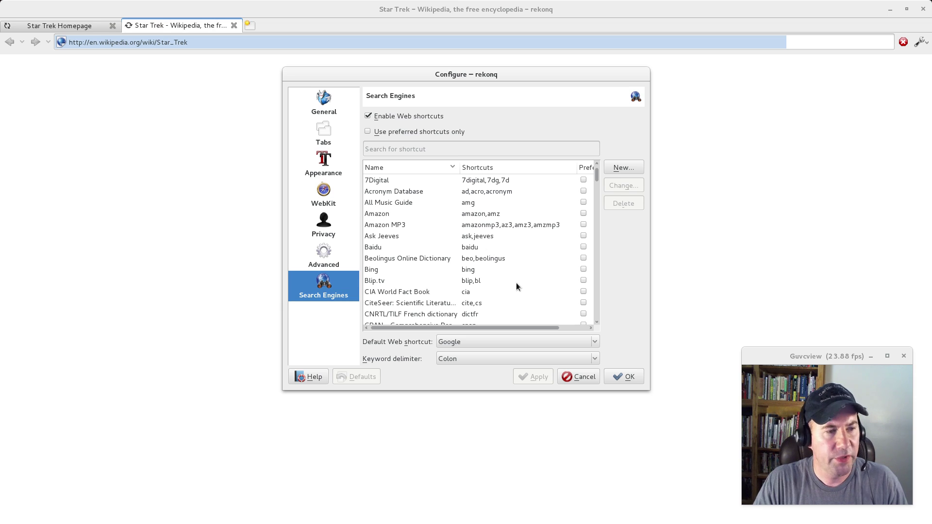
- Review the General, Tabs, Appearance, WebKit, Privacy and Advanced pages, then cancel without changes
click(328, 113)
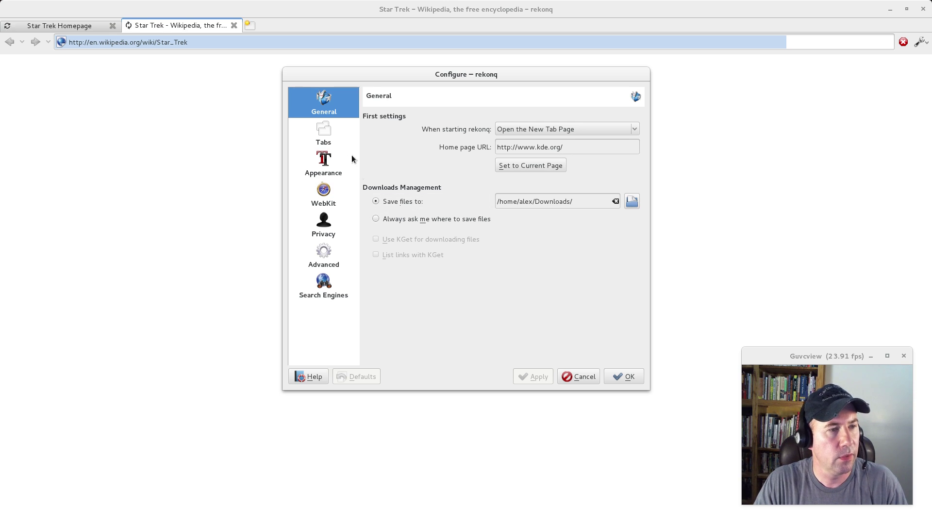
click(330, 132)
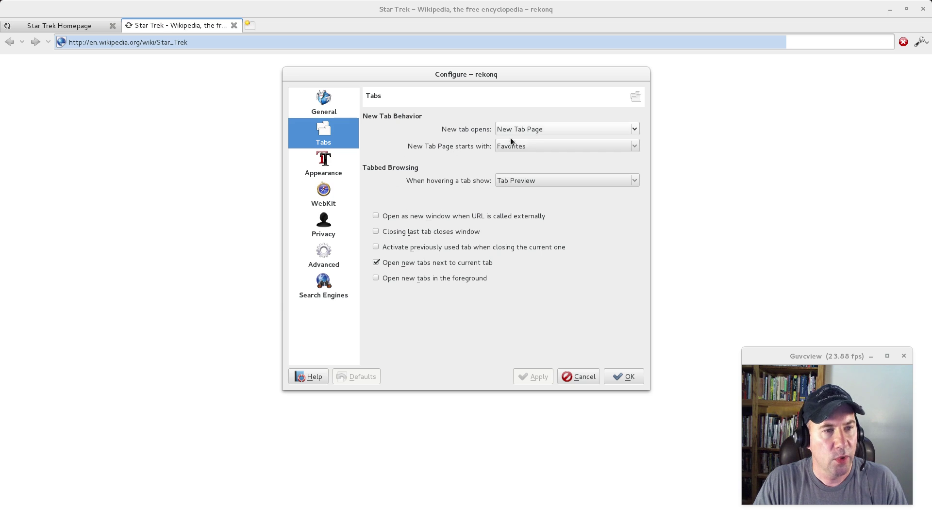
click(310, 170)
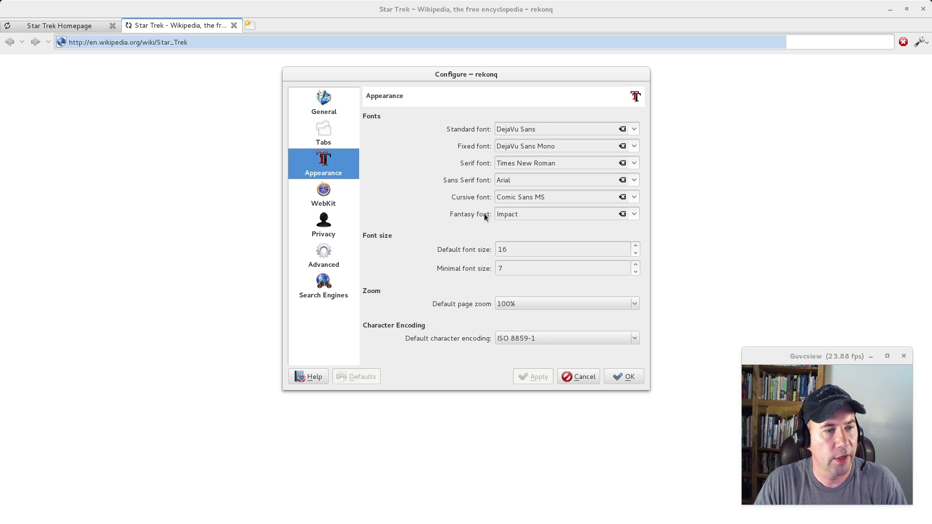
click(323, 204)
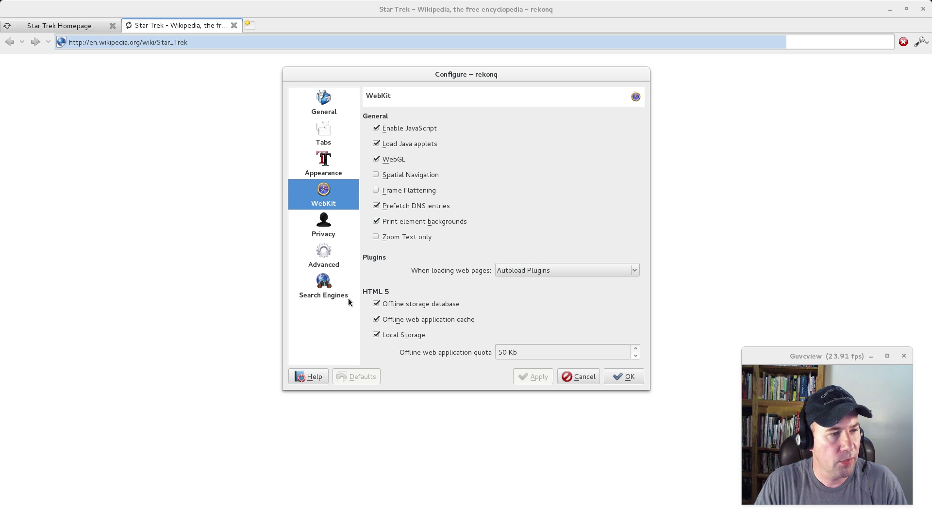
click(327, 227)
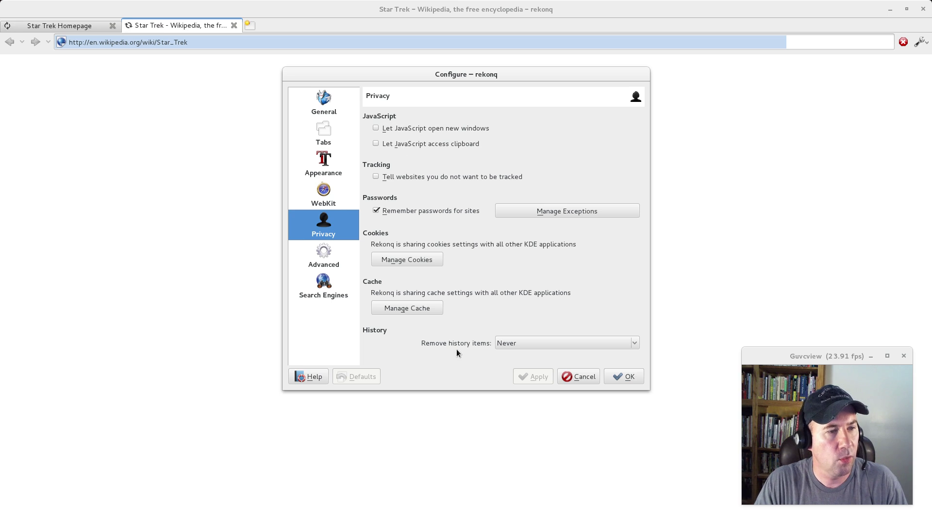
click(336, 256)
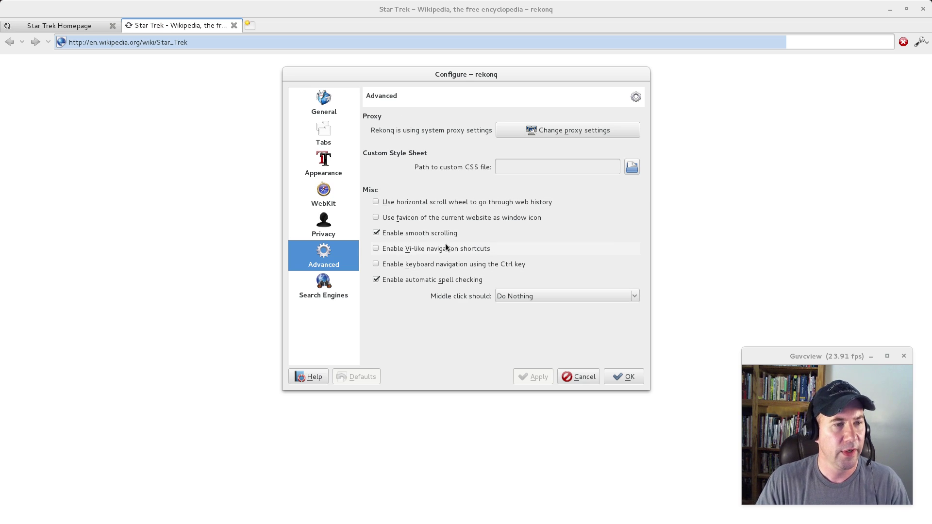
click(576, 377)
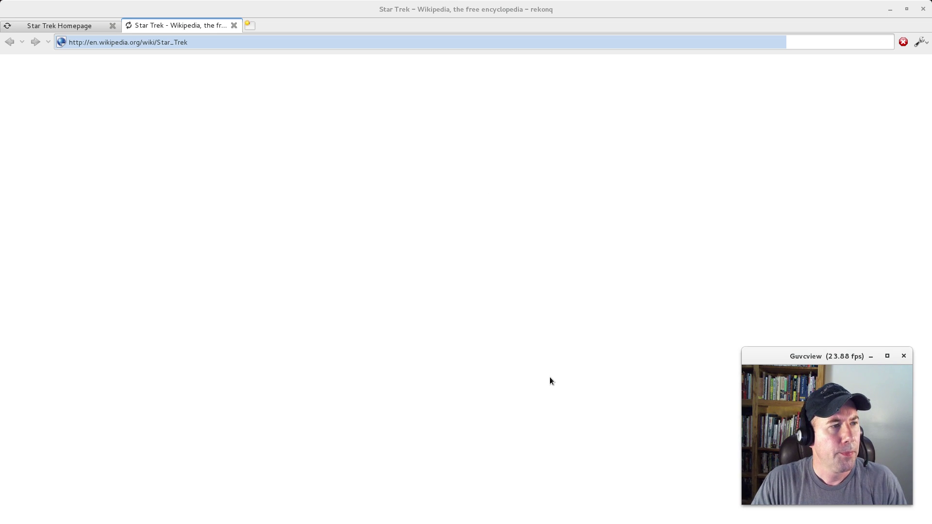
- Close the Star Trek Wikipedia tab and scroll the remaining startrek.com homepage
click(90, 30)
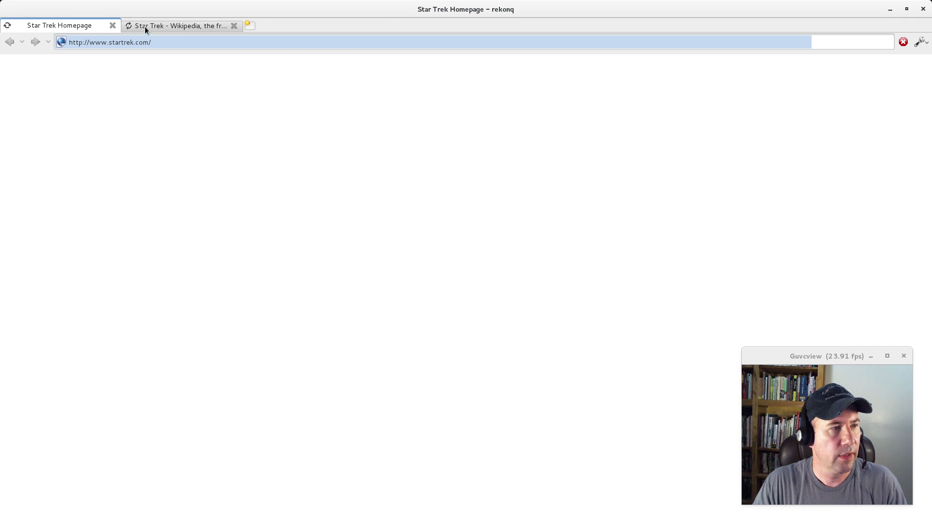
click(146, 26)
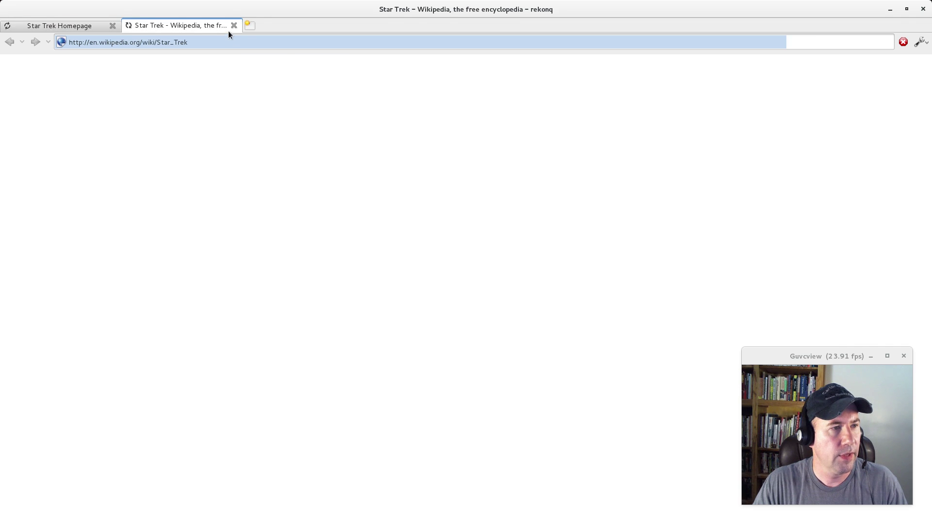
click(232, 28)
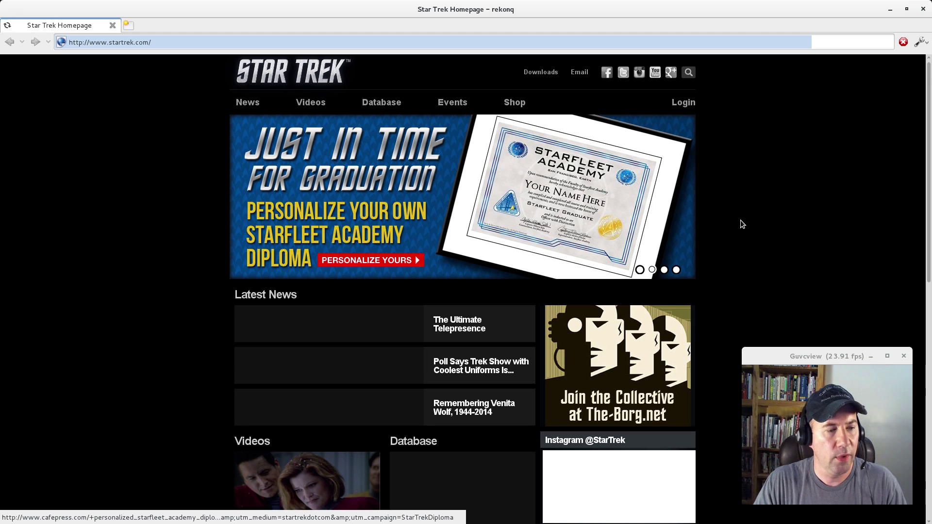
scroll(766, 250, down, 6)
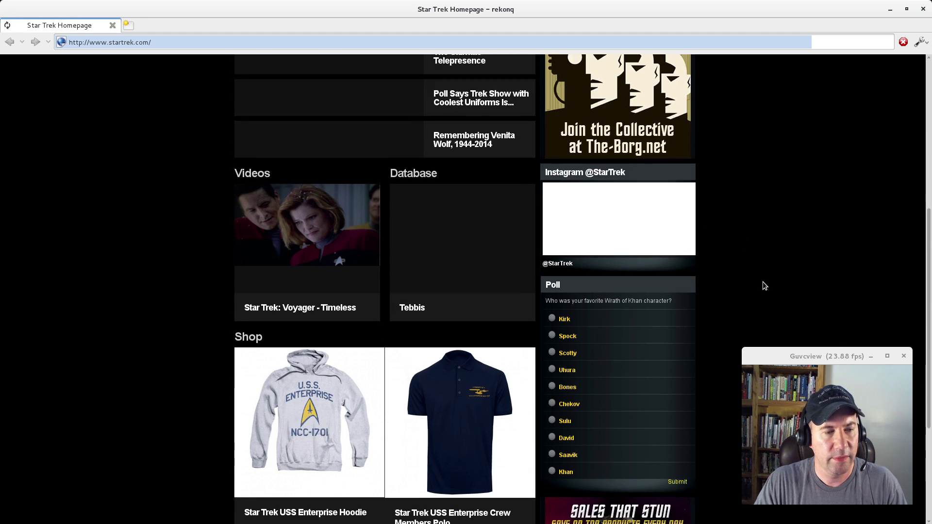
scroll(763, 282, down, 3)
scroll(762, 281, up, 8)
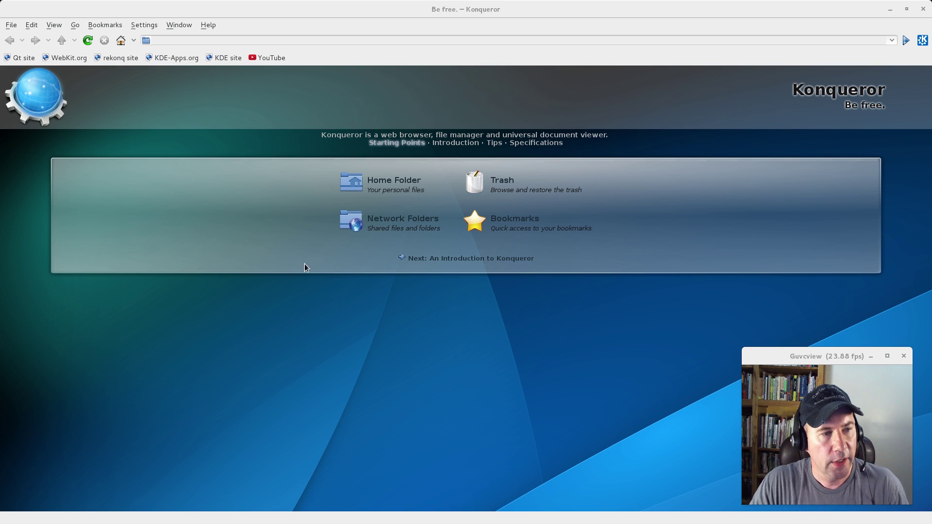
- Open the Home Folder from the Konqueror start page, showing 14 folders and 8 files
click(371, 187)
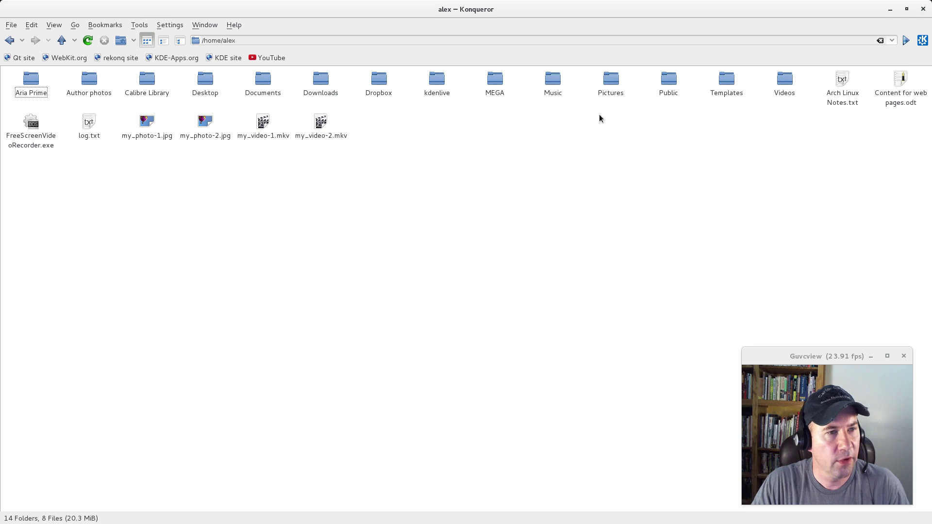
right_click(442, 88)
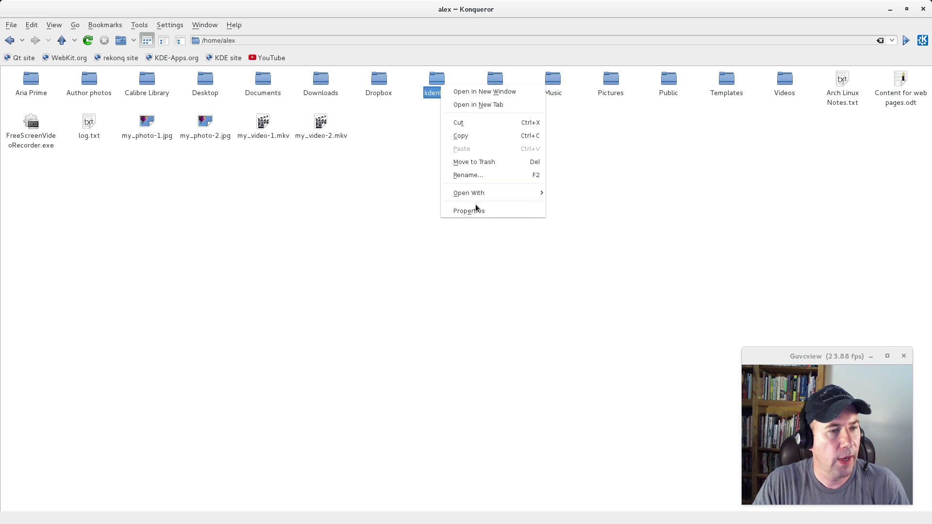
mouse_move(477, 199)
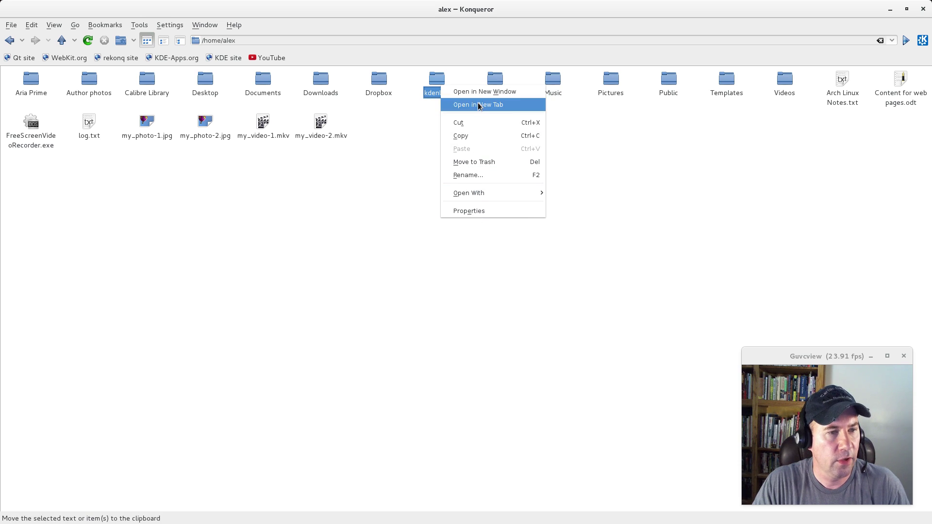
click(357, 232)
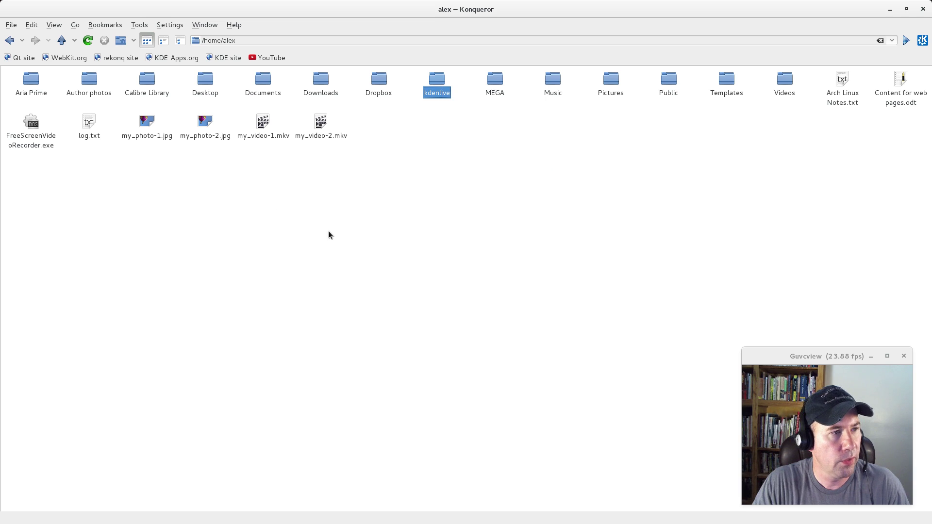
click(10, 26)
mouse_move(28, 28)
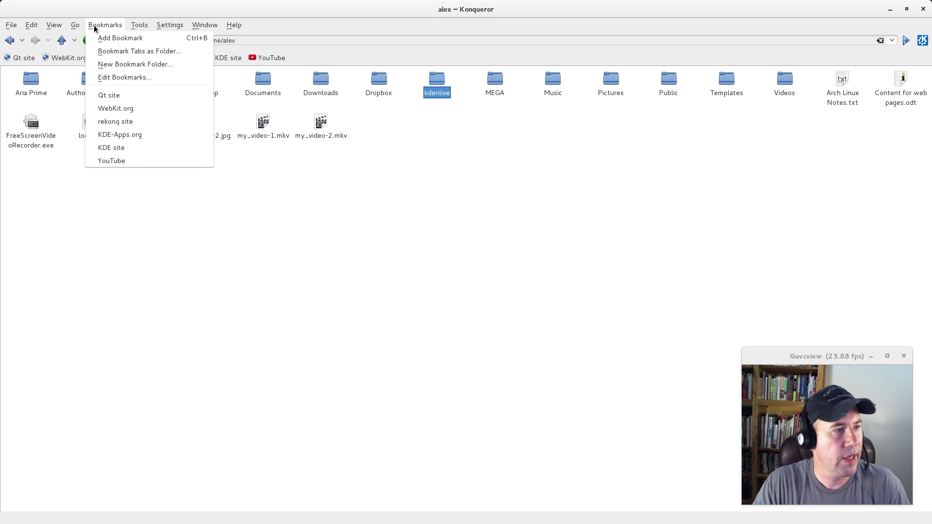
mouse_move(142, 29)
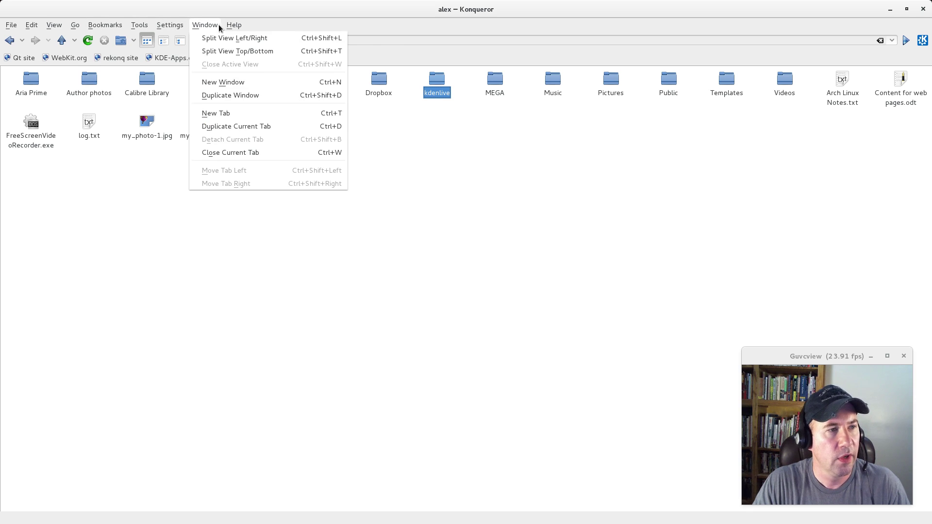
mouse_move(238, 28)
click(290, 22)
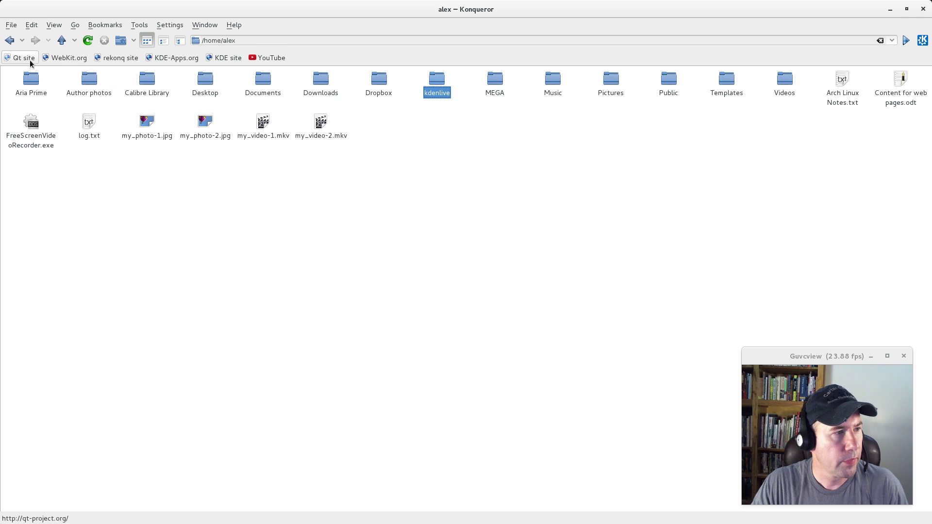
- Go back to the start page and search for 'star trek' from the location bar
click(10, 41)
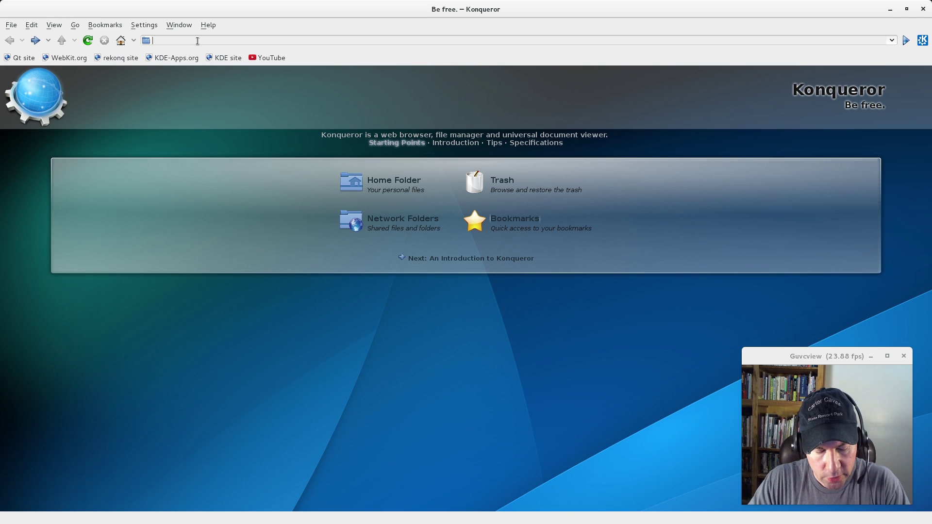
text(star)
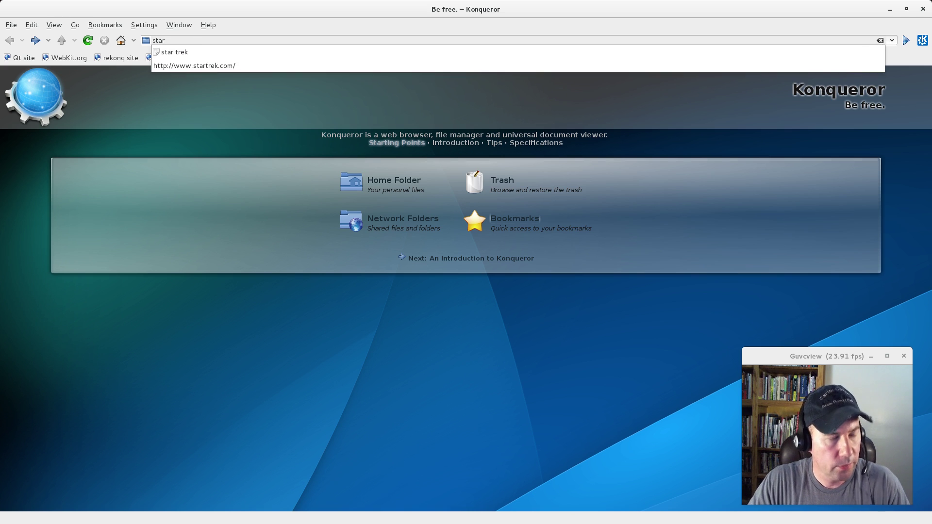
text( trek)
key(Return)
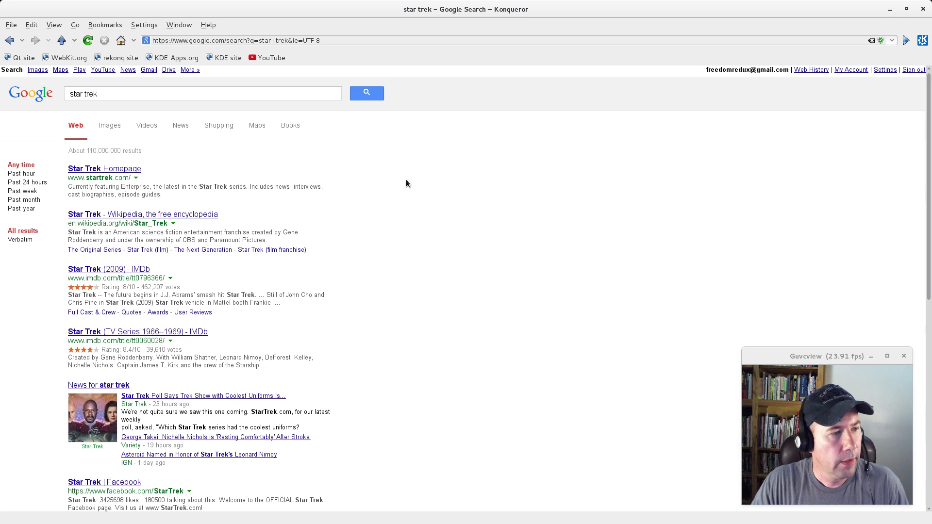
- Open the Star Trek Homepage result at startrek.com and scroll down and back to the top
click(105, 169)
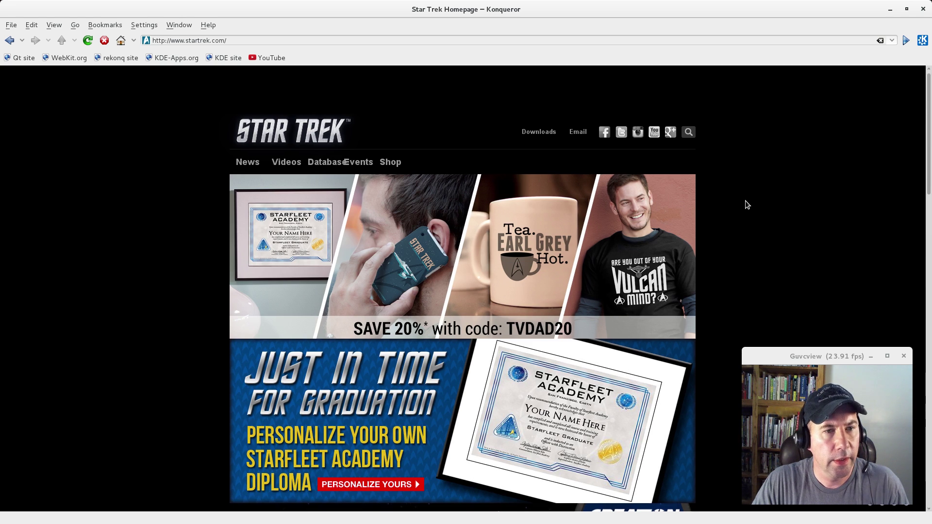
scroll(785, 214, down, 12)
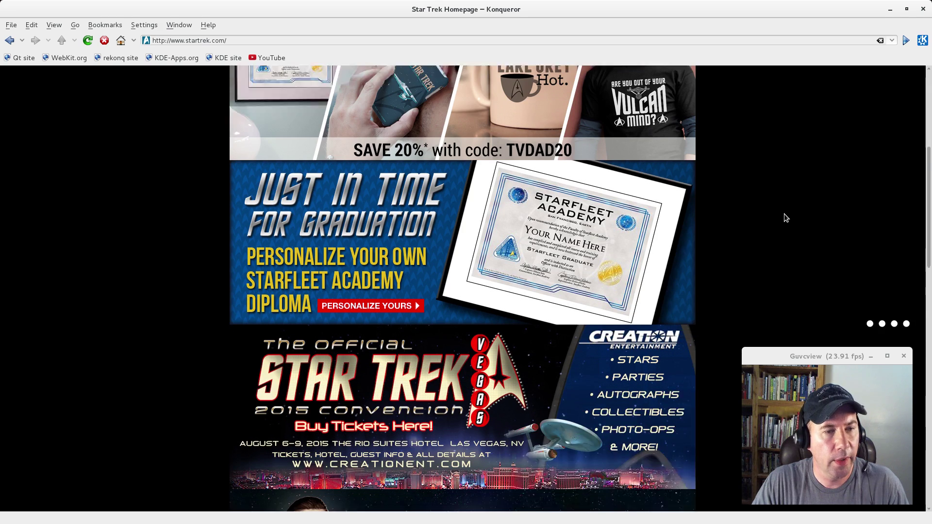
scroll(782, 216, down, 10)
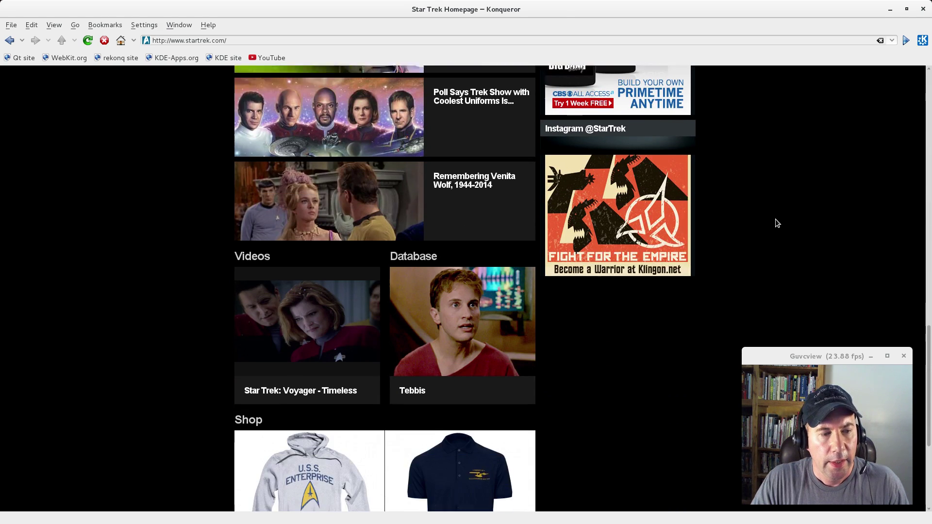
scroll(770, 217, up, 10)
scroll(768, 219, up, 10)
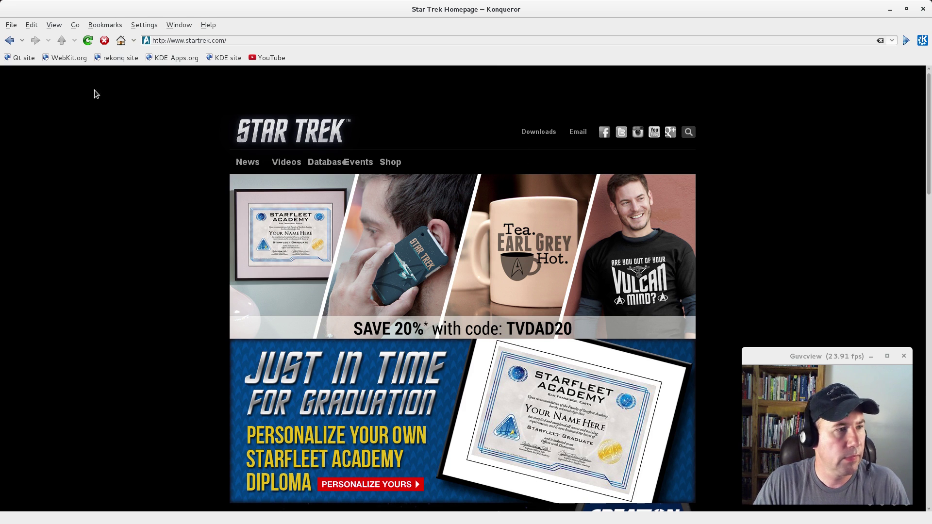
- Return to the results, open 'Star Trek (2009) - IMDb' and scroll through it
click(9, 41)
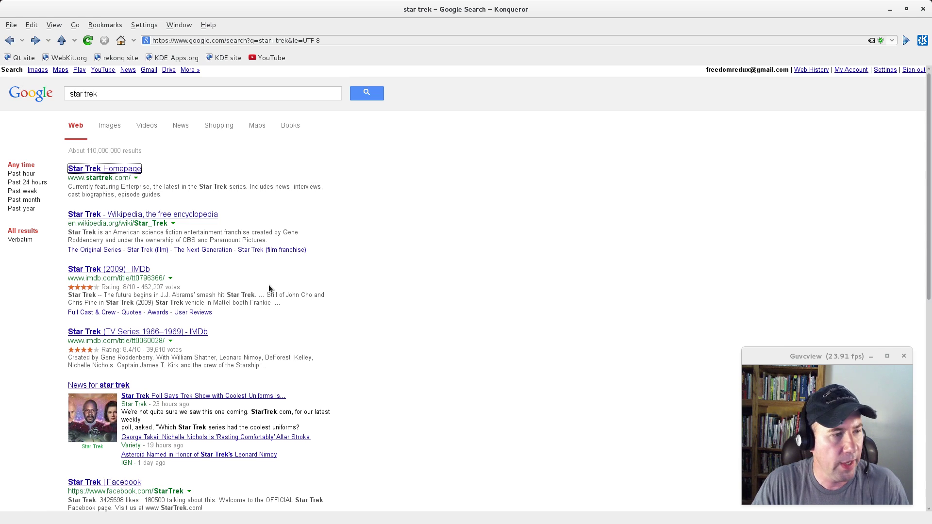
click(80, 270)
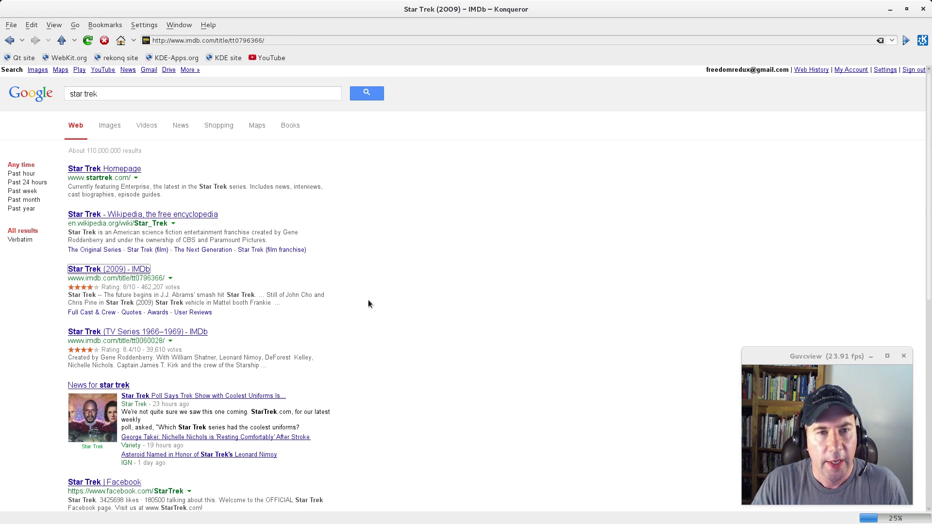
scroll(513, 376, down, 3)
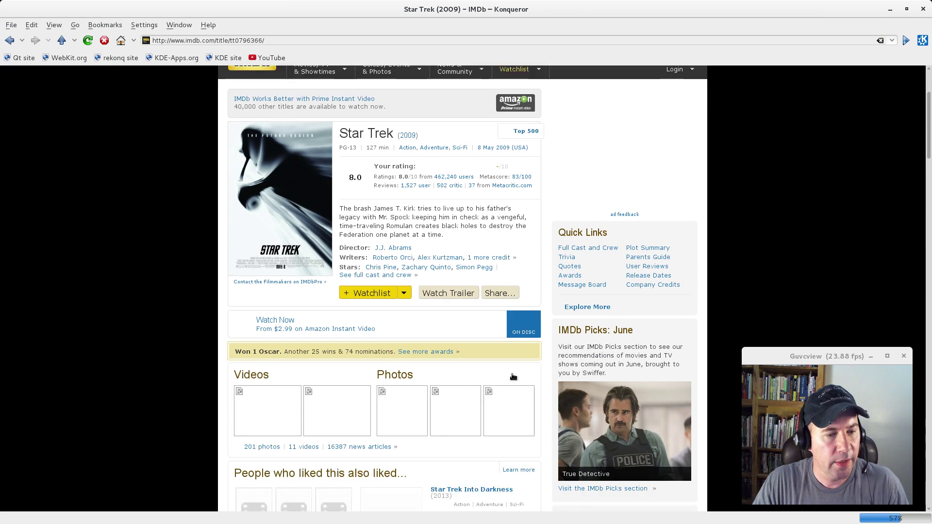
scroll(512, 373, down, 5)
scroll(511, 372, up, 6)
scroll(510, 372, up, 4)
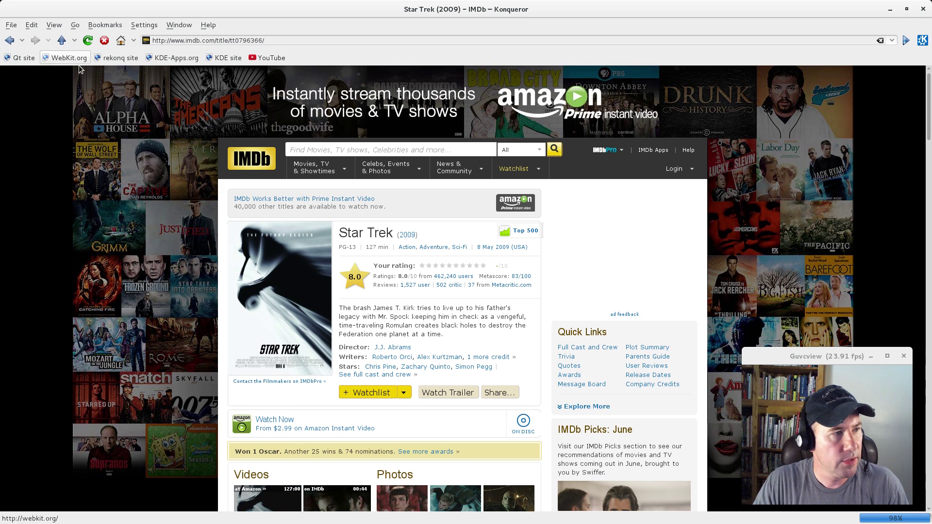
click(892, 41)
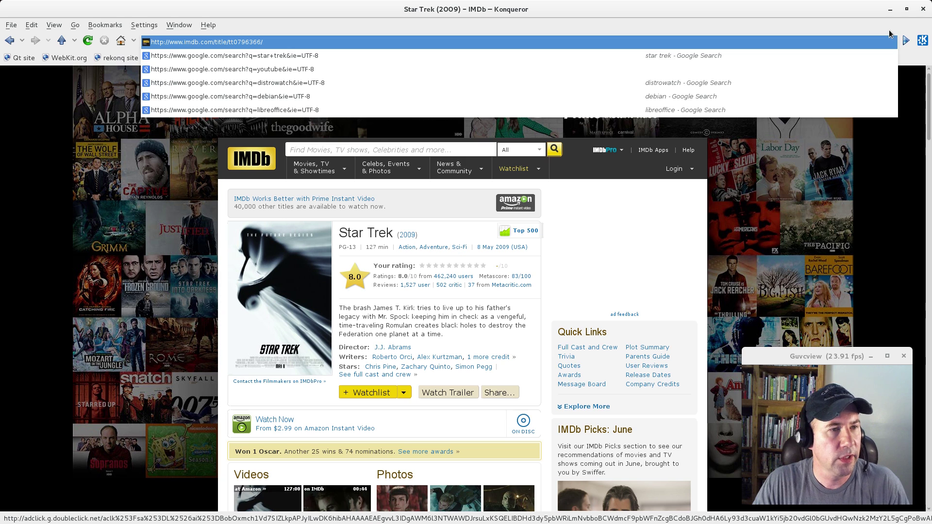
click(890, 31)
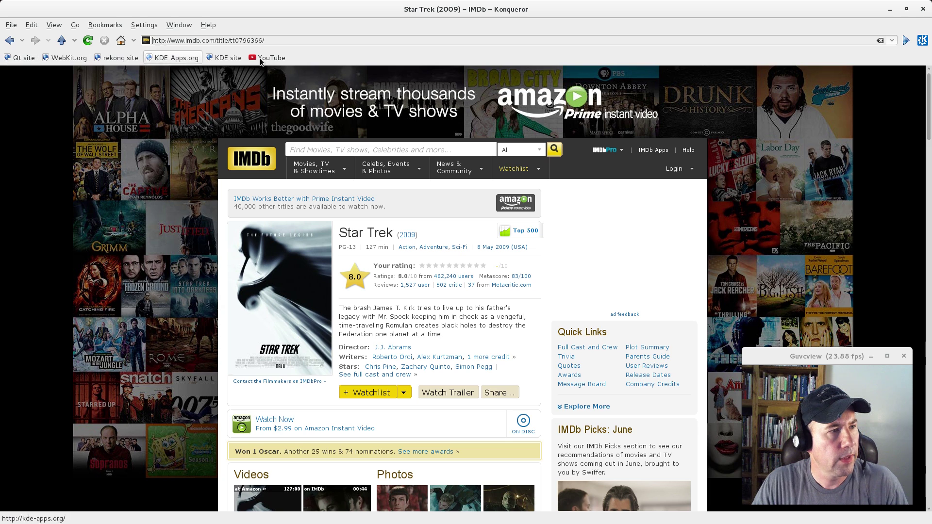
- Bookmark the Star Trek (2009) IMDb page, then bring up the Bookmark Editor
click(101, 25)
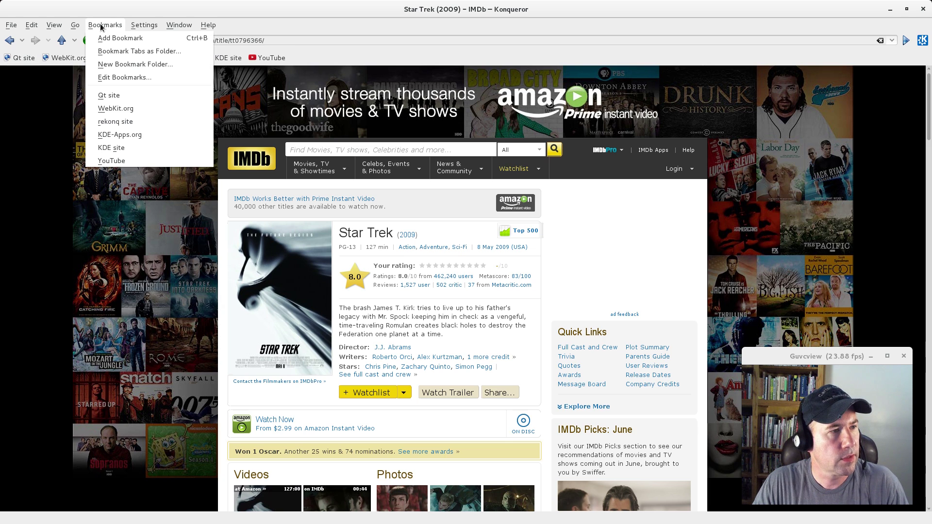
click(108, 41)
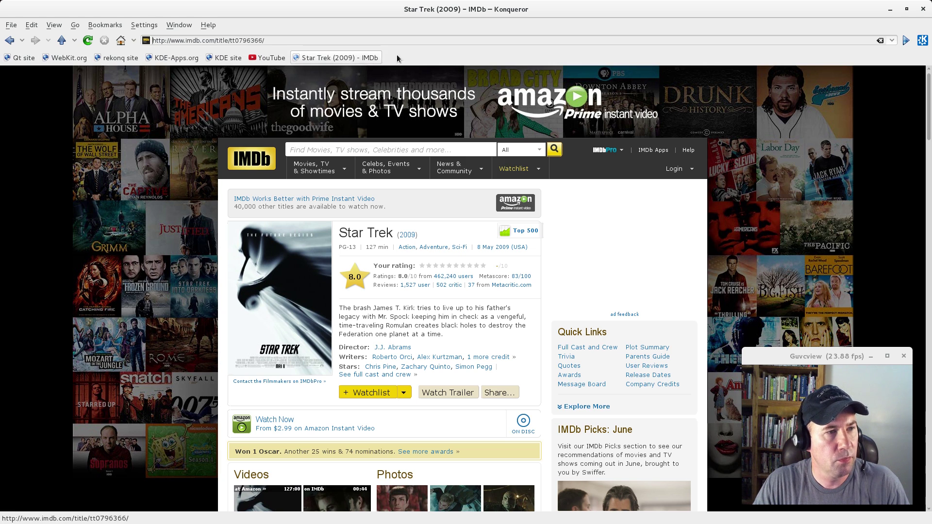
click(112, 25)
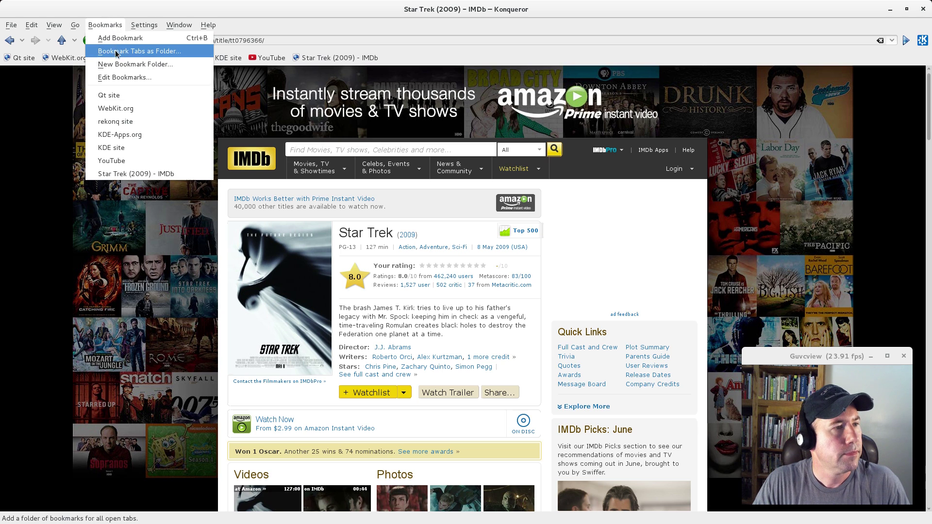
click(118, 78)
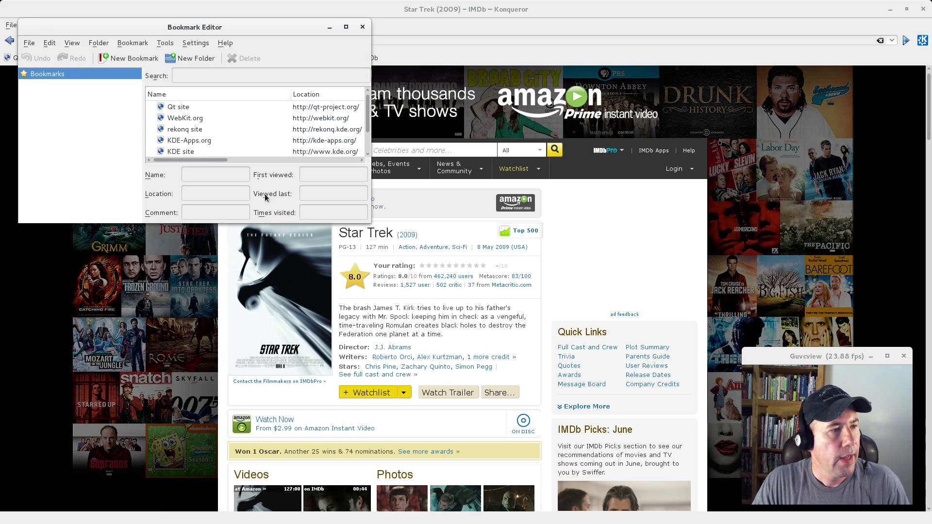
- Maximize the Bookmark Editor to review the saved bookmarks, then close it
click(347, 27)
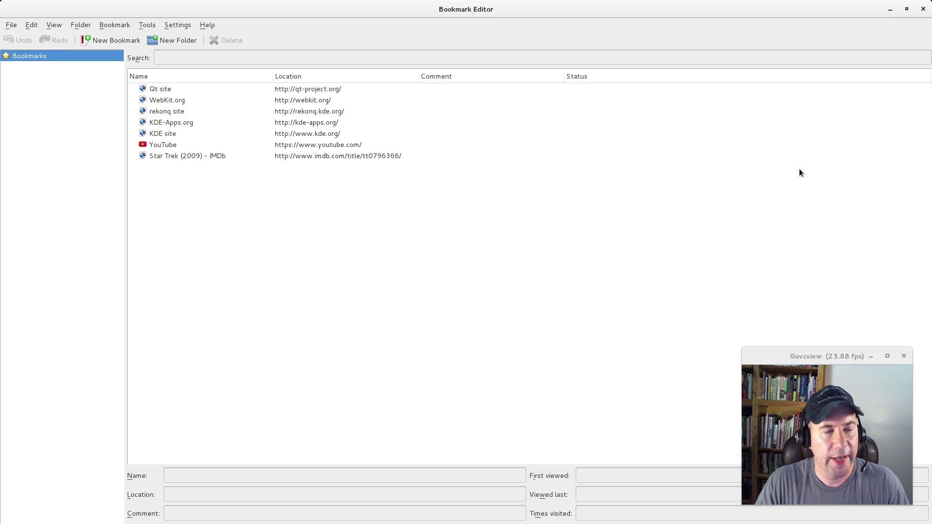
click(922, 7)
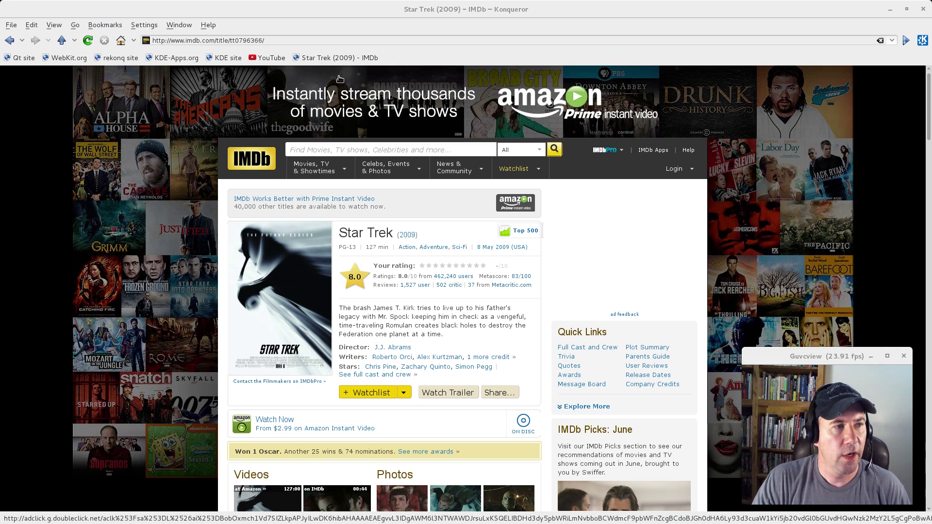
click(183, 25)
mouse_move(148, 30)
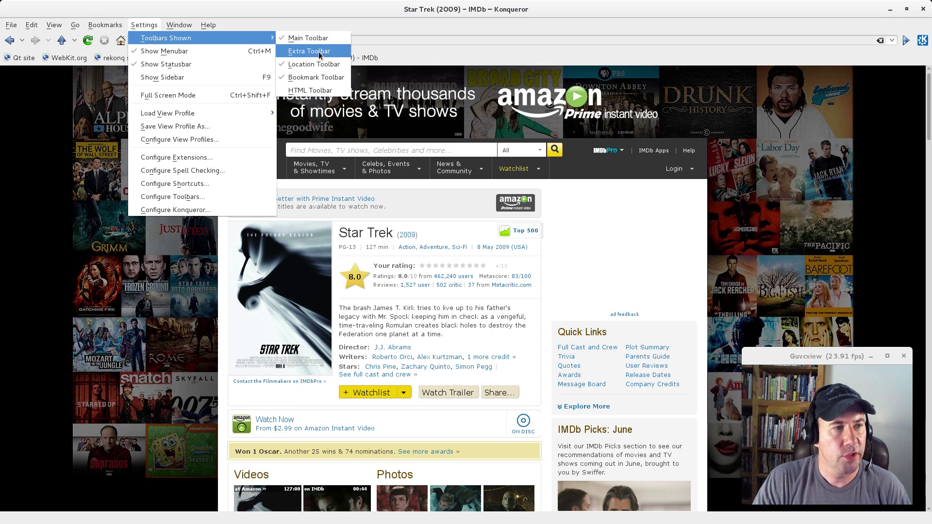
click(319, 52)
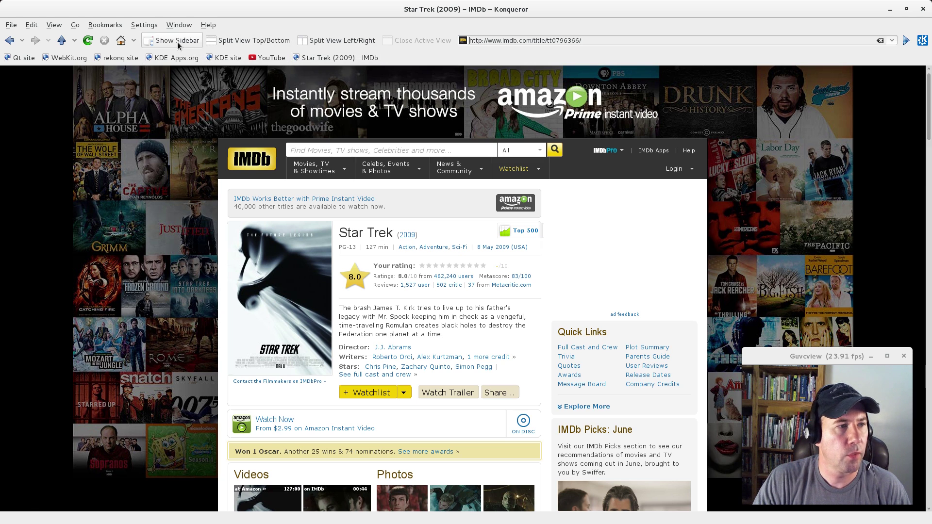
click(342, 41)
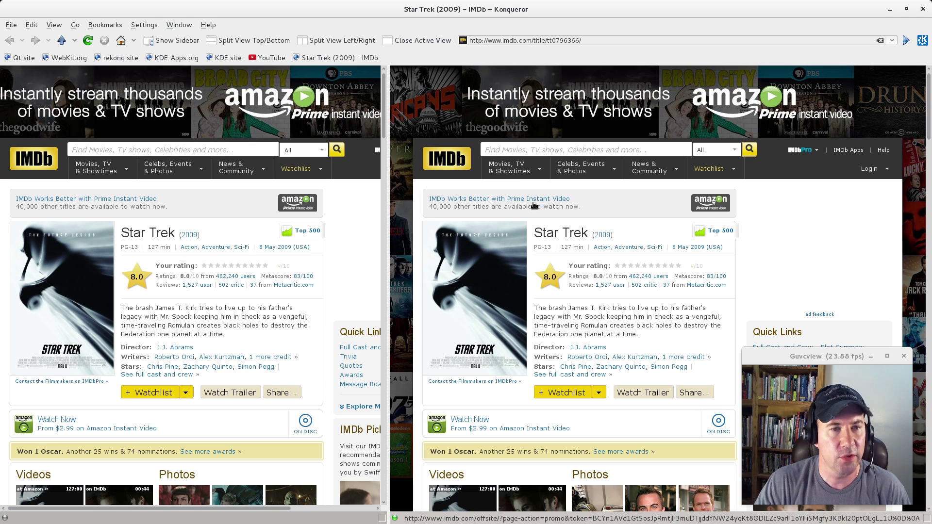
click(354, 44)
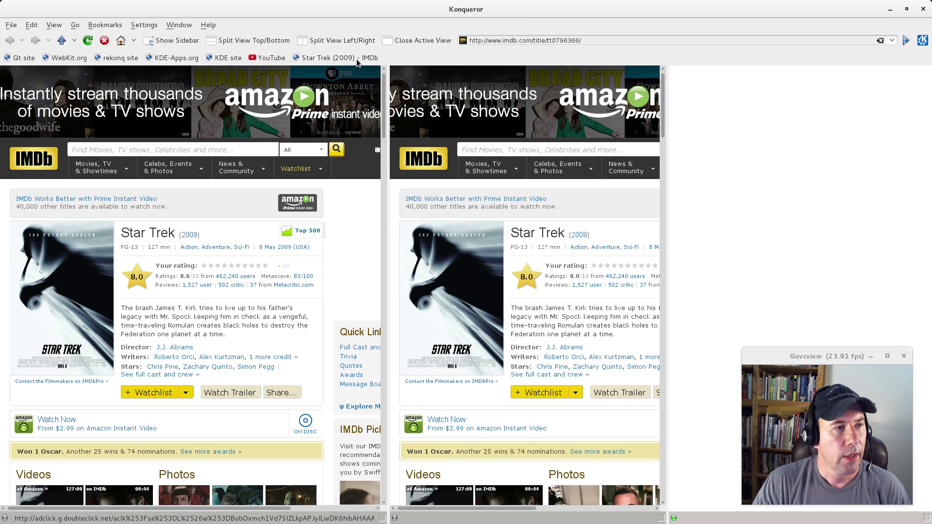
click(337, 42)
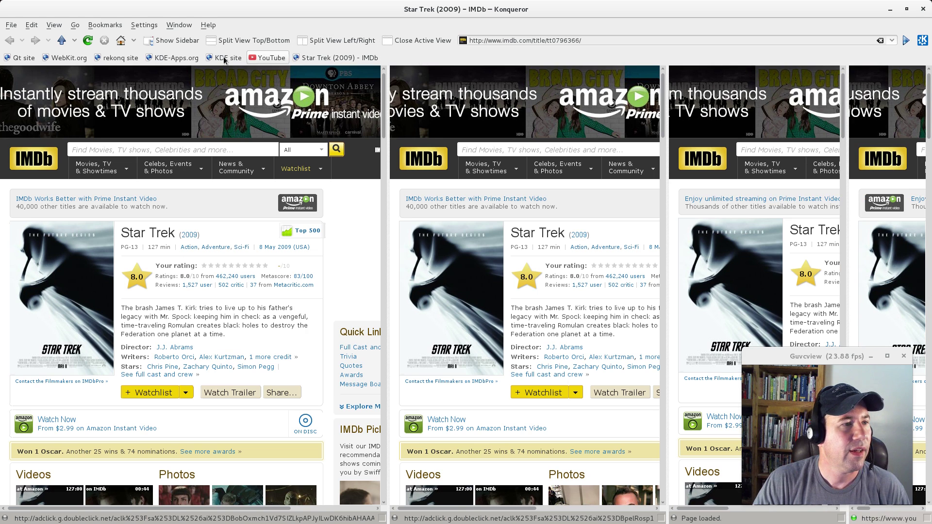
click(430, 41)
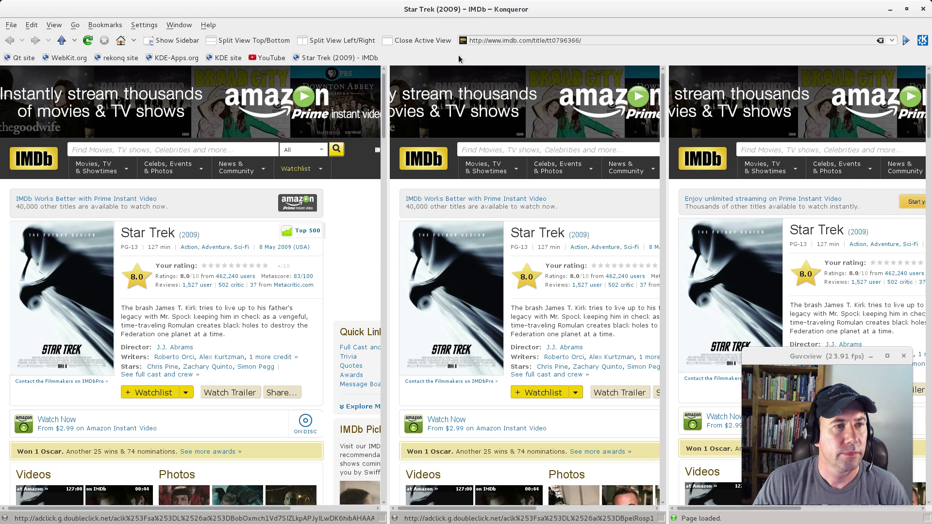
click(421, 40)
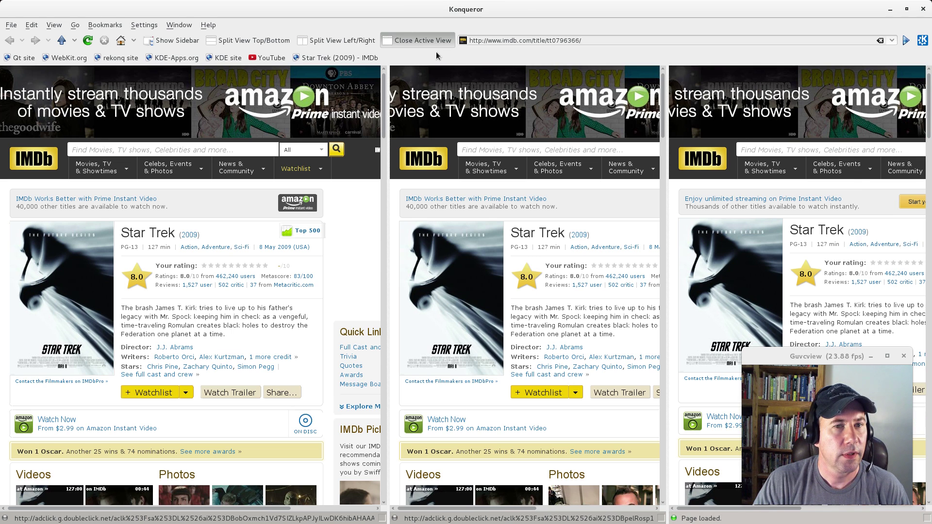
click(426, 42)
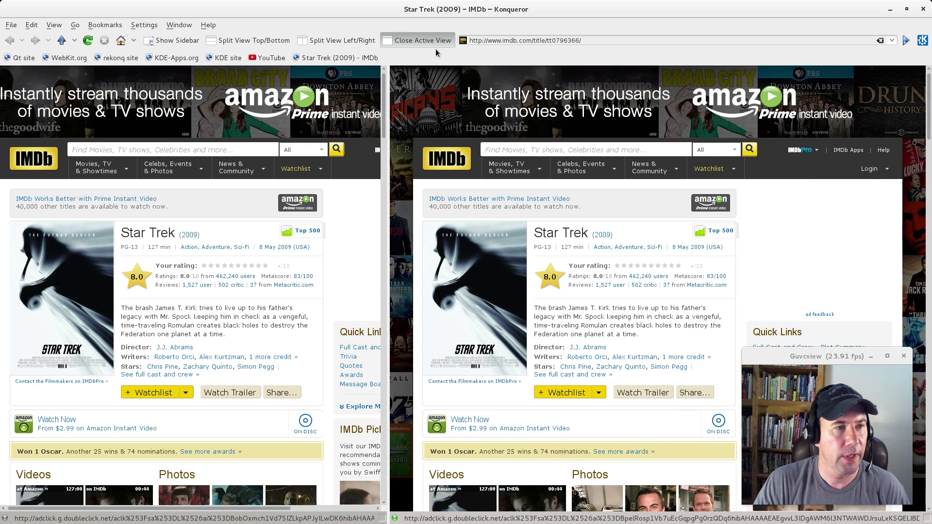
click(435, 47)
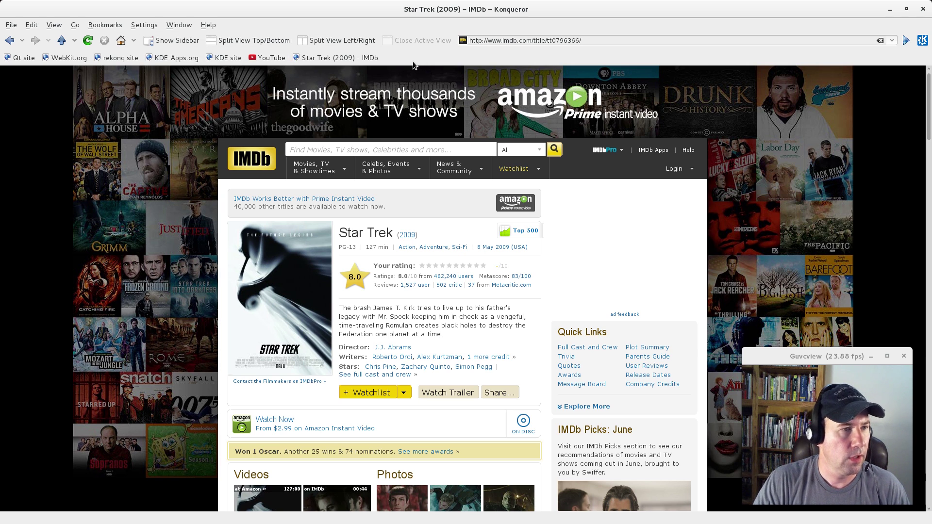
- Turn on the HTML Toolbar from Settings > Toolbars Shown
click(149, 27)
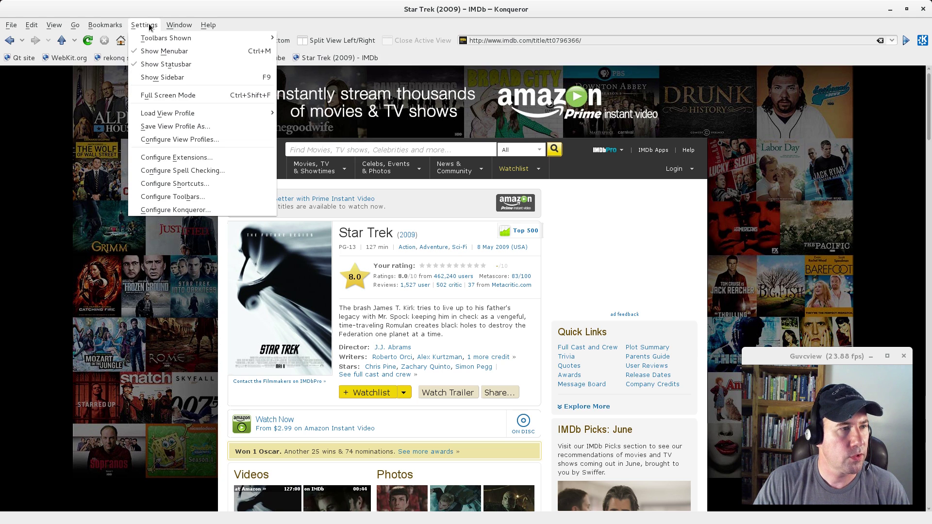
mouse_move(152, 41)
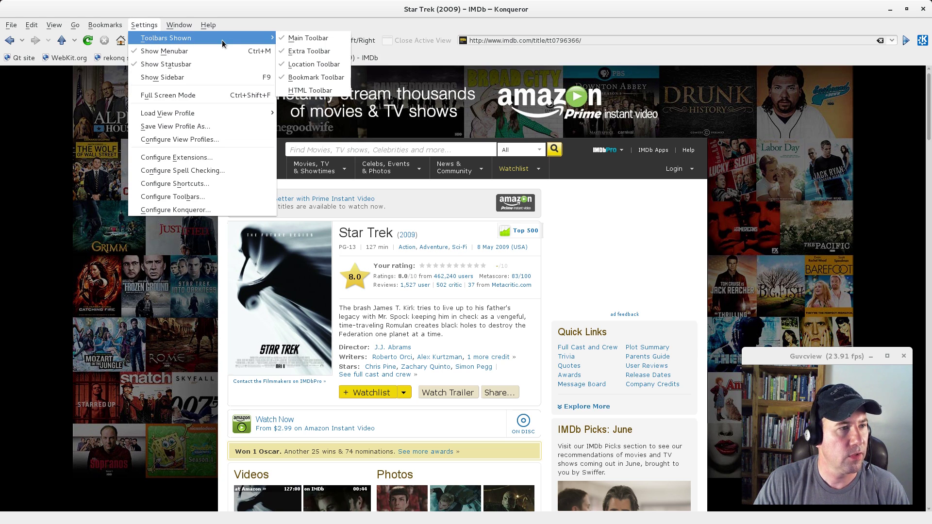
click(306, 92)
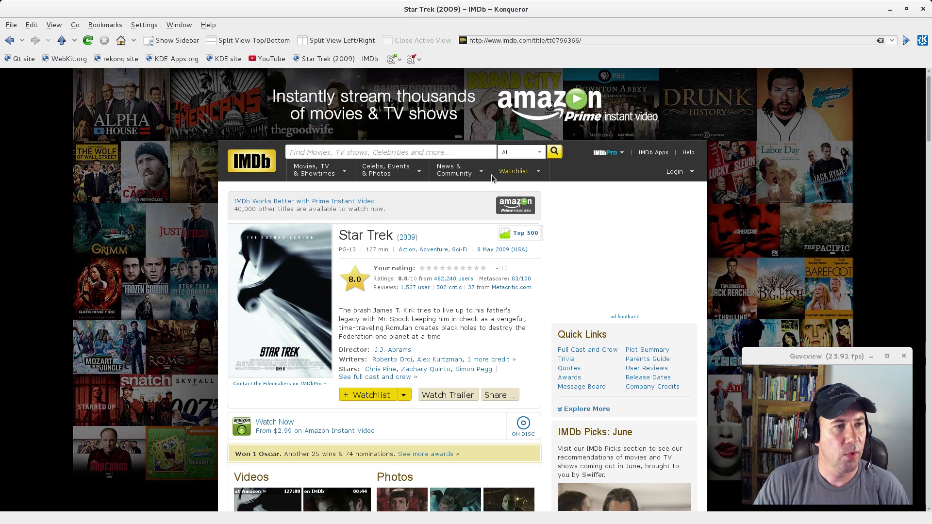
- Enlarge the IMDb page font two steps, then shrink it back one step
click(392, 59)
click(392, 60)
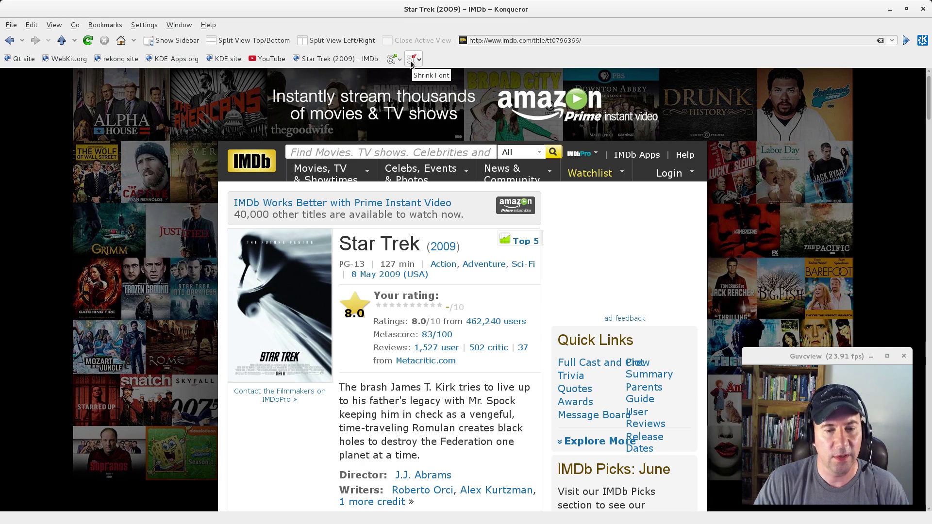
click(411, 60)
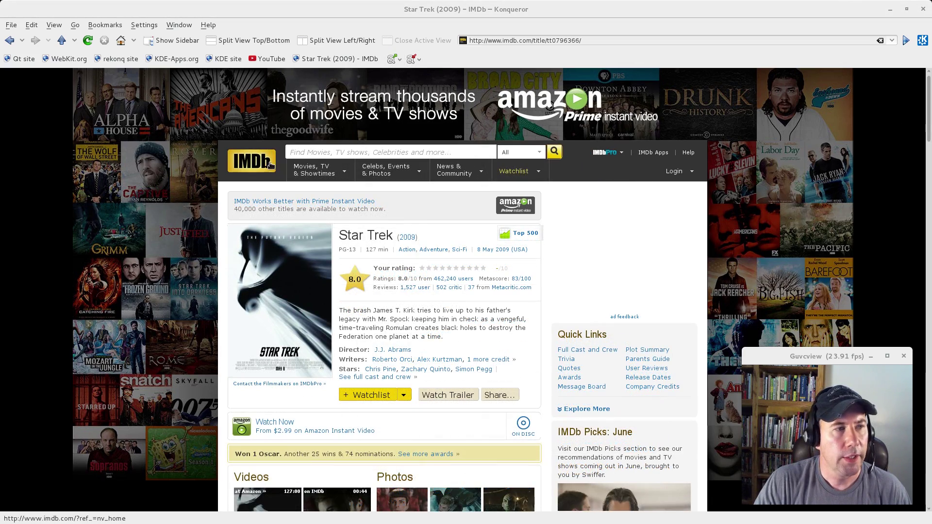
- Show the sidebar via Settings, and untick the Bookmark Toolbar and HTML Toolbar
click(145, 27)
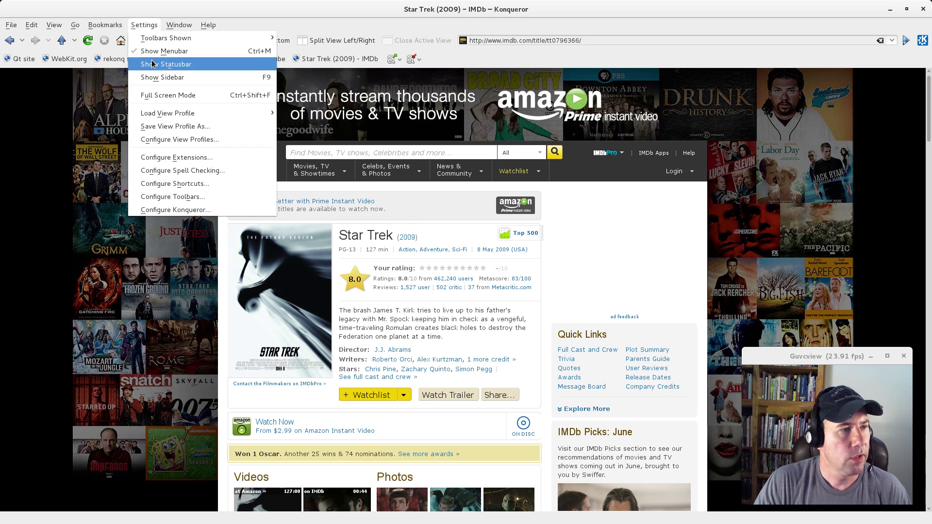
click(156, 79)
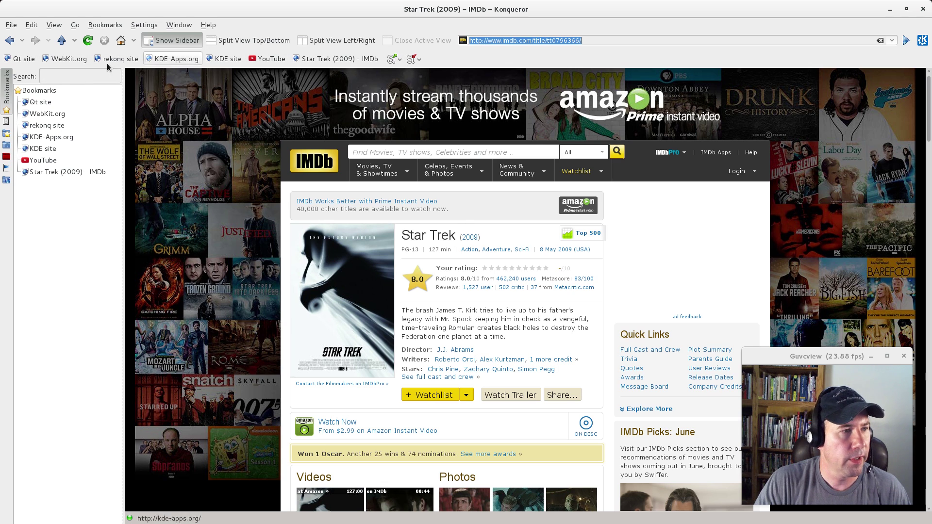
click(151, 27)
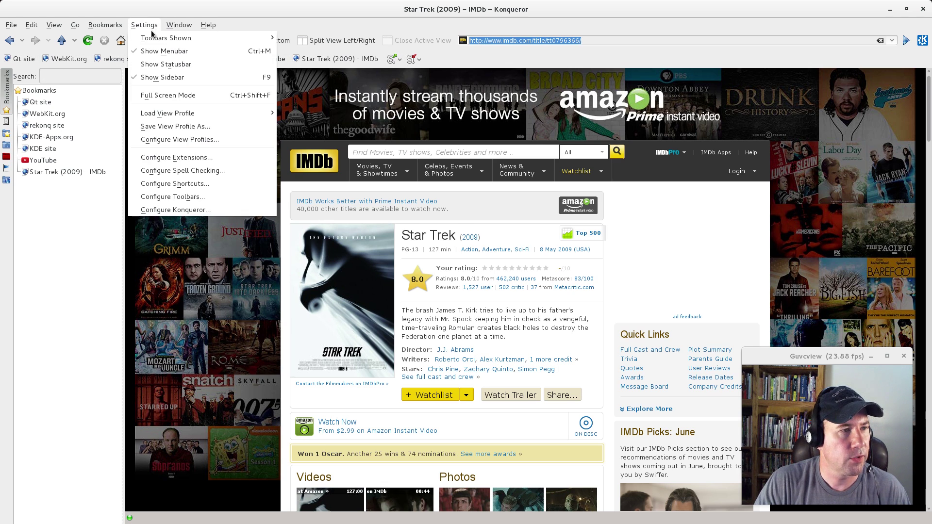
mouse_move(237, 38)
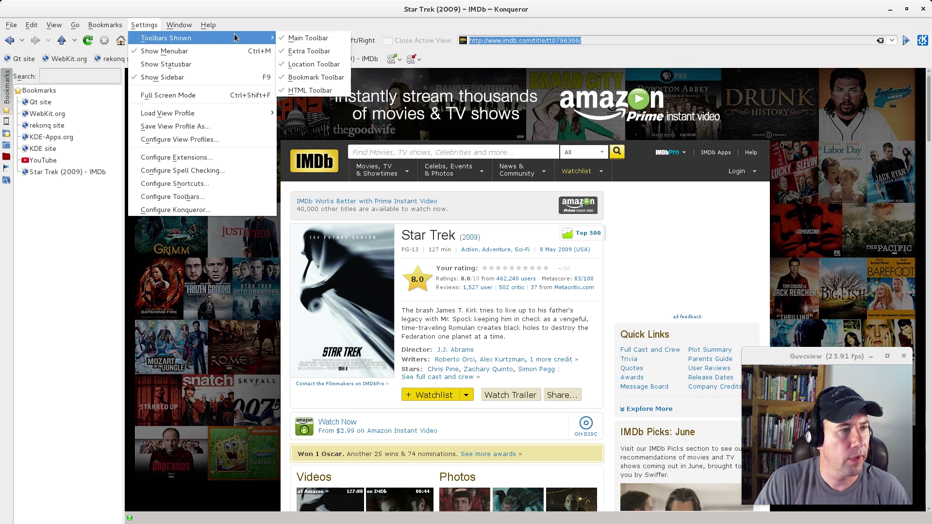
click(306, 77)
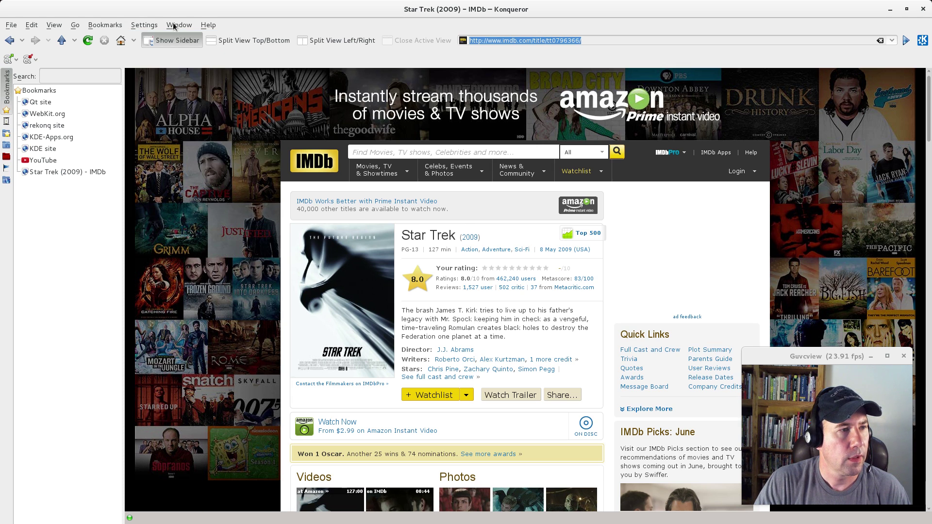
click(149, 27)
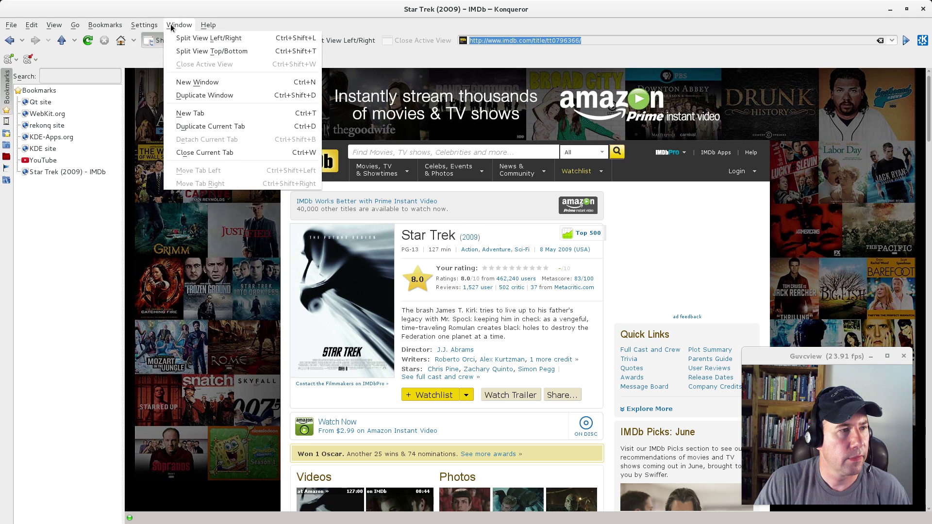
mouse_move(148, 39)
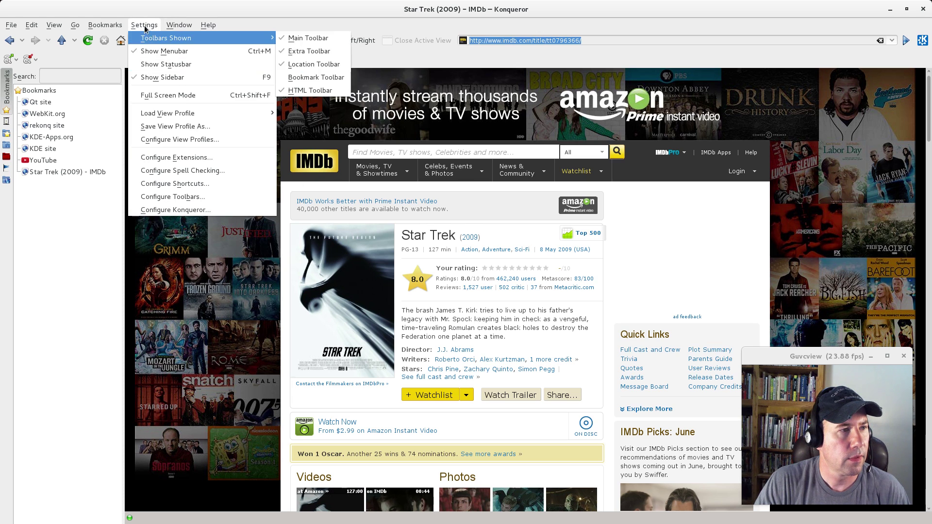
click(298, 88)
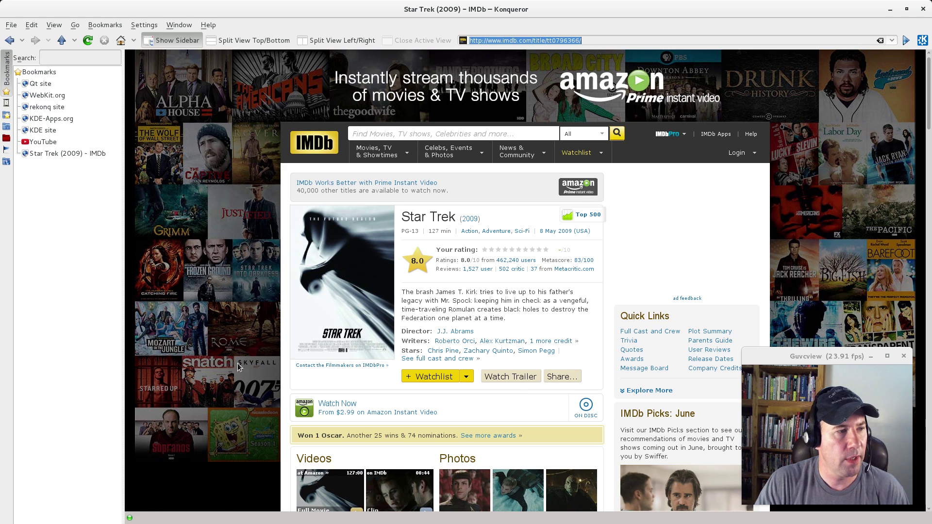
- Open the Settings menu to start restoring the bookmark toolbar
click(138, 27)
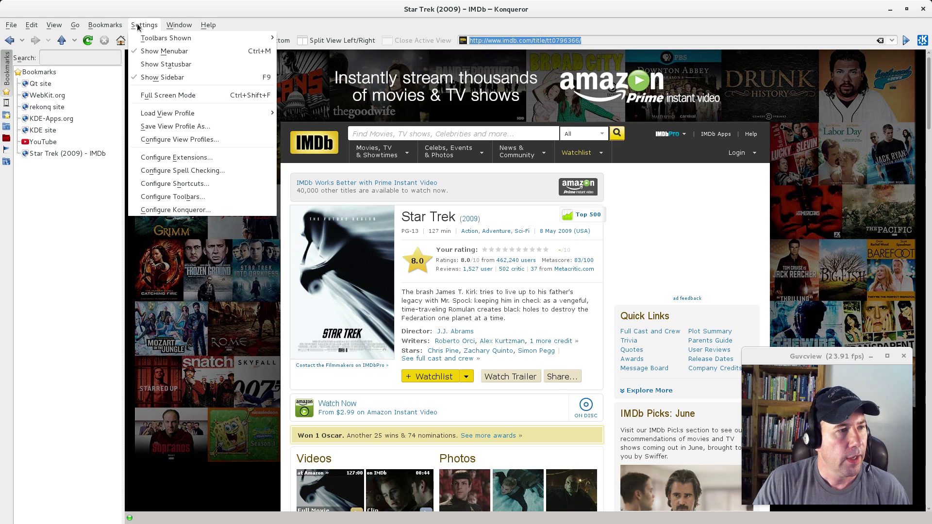